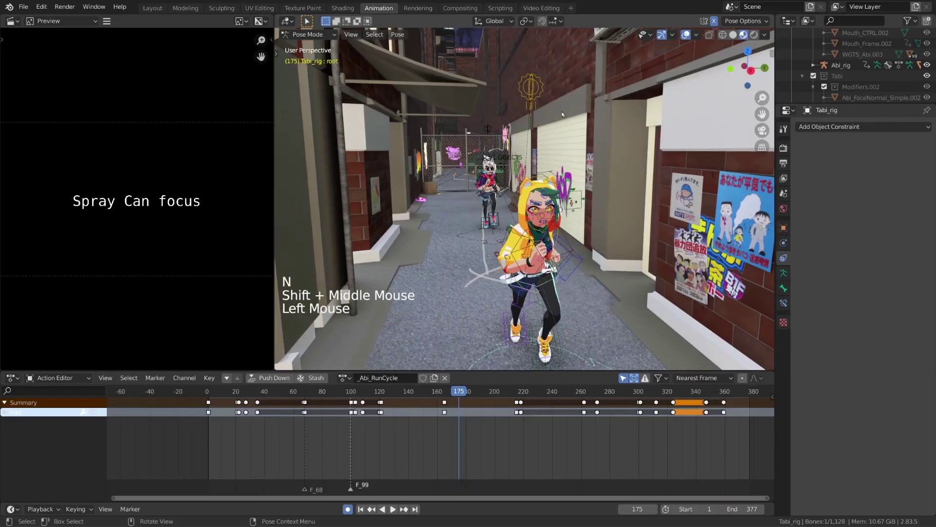
# Enlarge the timeline, scrub through frames, then play the animation and stop at frame 164.
pyautogui.scroll(3, 524, 195)
pyautogui.press('r')
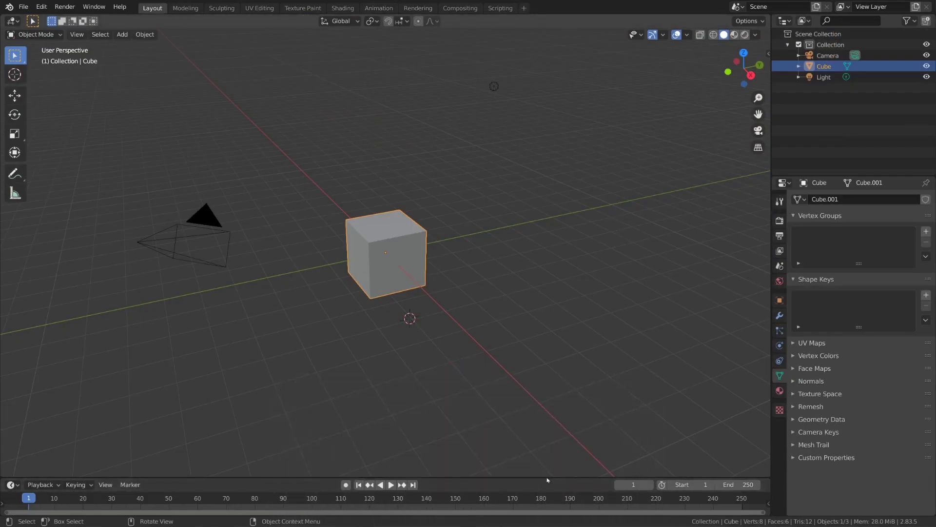
pyautogui.moveTo(547, 479); pyautogui.dragTo(553, 447)
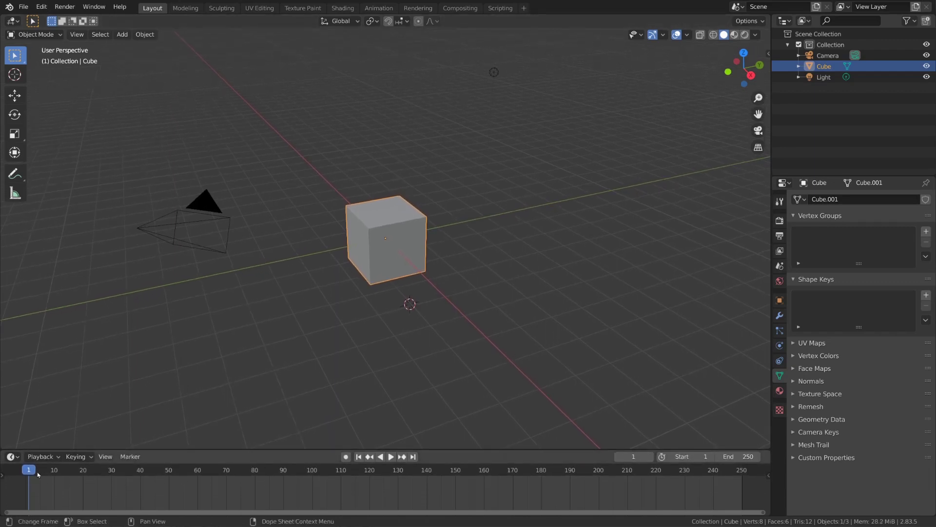
pyautogui.moveTo(38, 474)
pyautogui.mouseDown()
pyautogui.moveTo(131, 473)
pyautogui.moveTo(28, 473)
pyautogui.mouseUp()
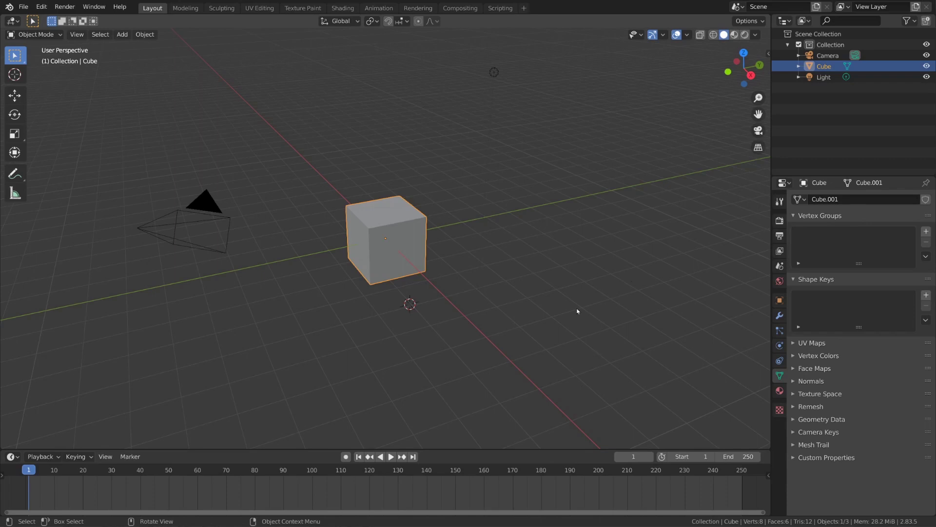
pyautogui.press('space')
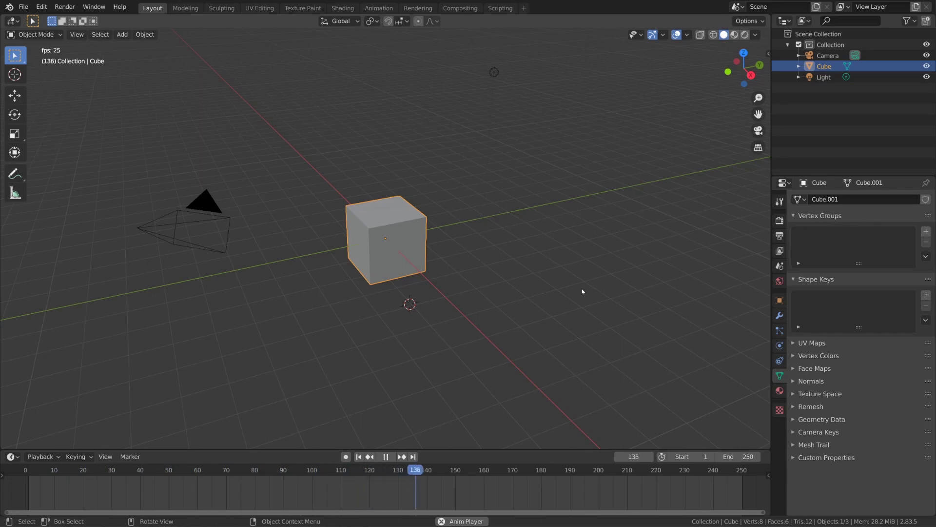
pyautogui.press('space')
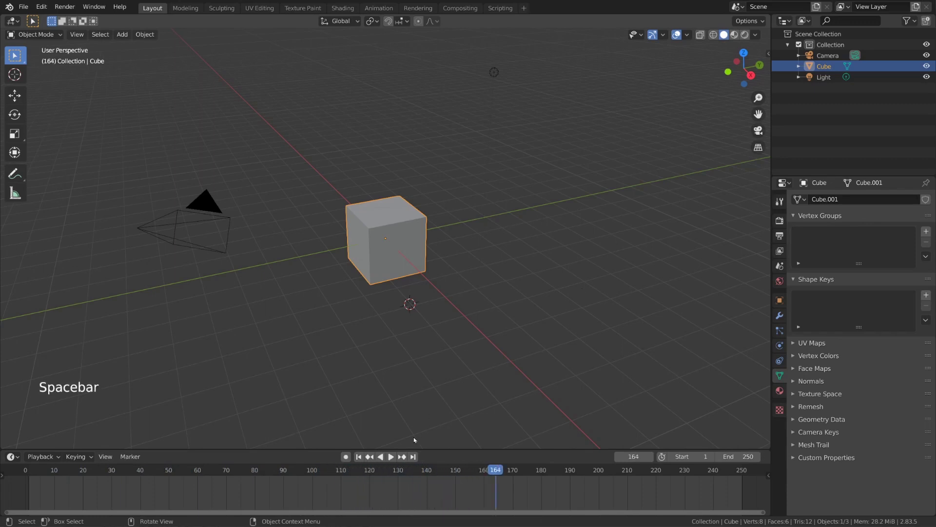
# Rewind the playhead to the start and delete the default cube.
pyautogui.click(390, 456)
pyautogui.click(390, 456)
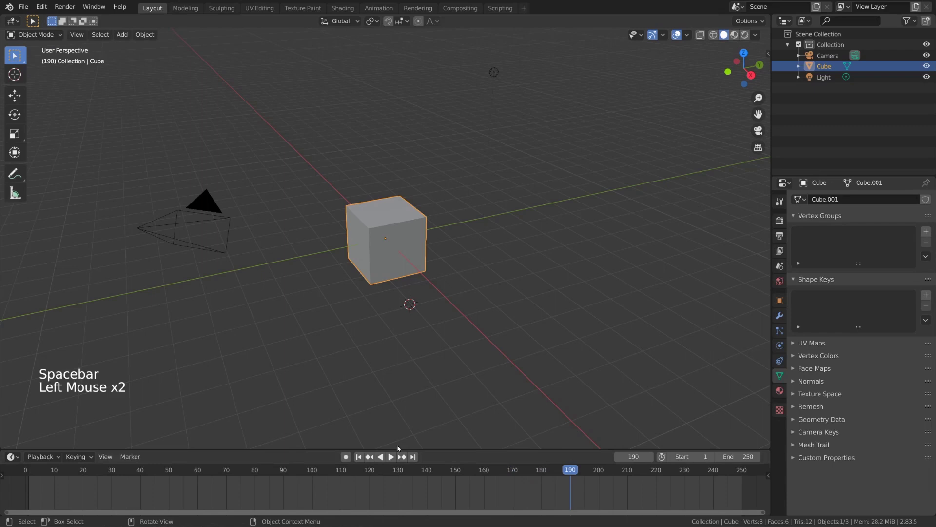
pyautogui.moveTo(566, 477); pyautogui.dragTo(26, 476)
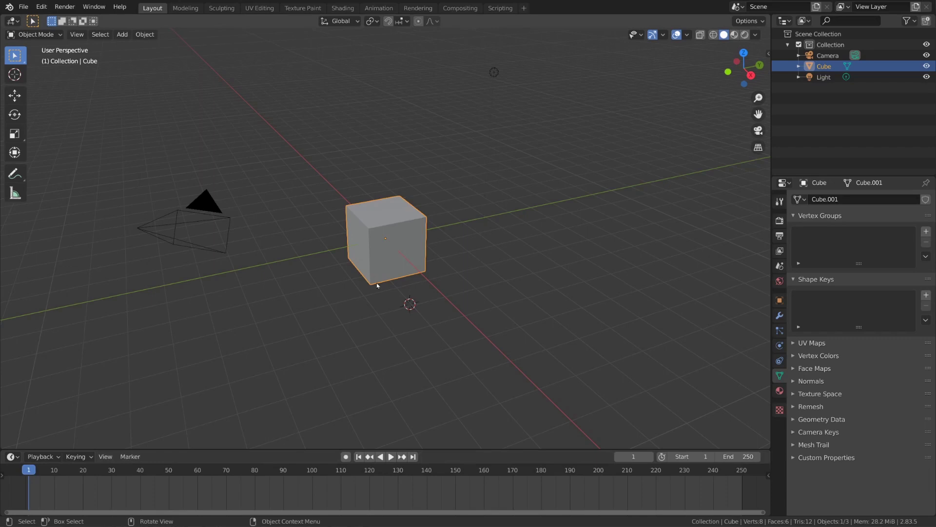
pyautogui.moveTo(378, 285); pyautogui.dragTo(424, 275, button='middle')
pyautogui.moveTo(368, 150); pyautogui.dragTo(441, 155, button='middle')
pyautogui.press('x')
pyautogui.click(555, 206)
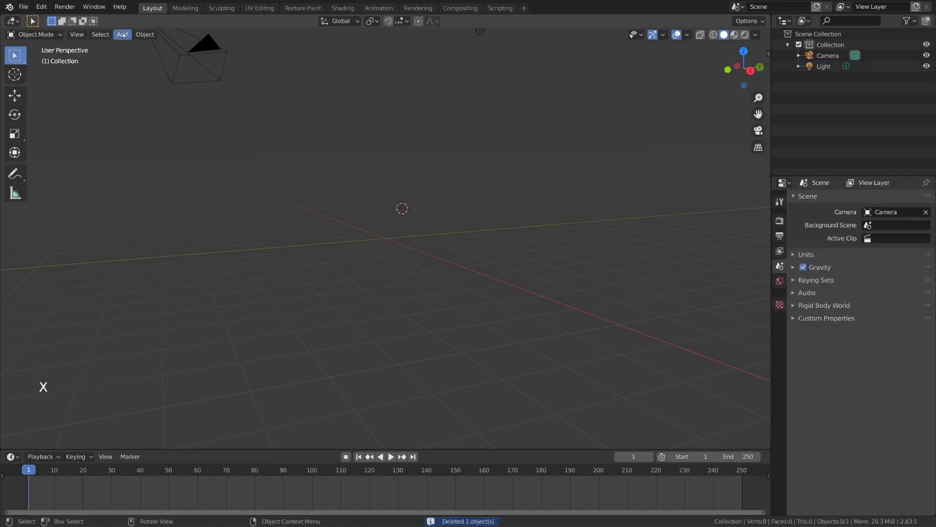
# Add a UV sphere, clear its location to the world origin, and shade it smooth.
pyautogui.click(122, 34)
pyautogui.moveTo(147, 47)
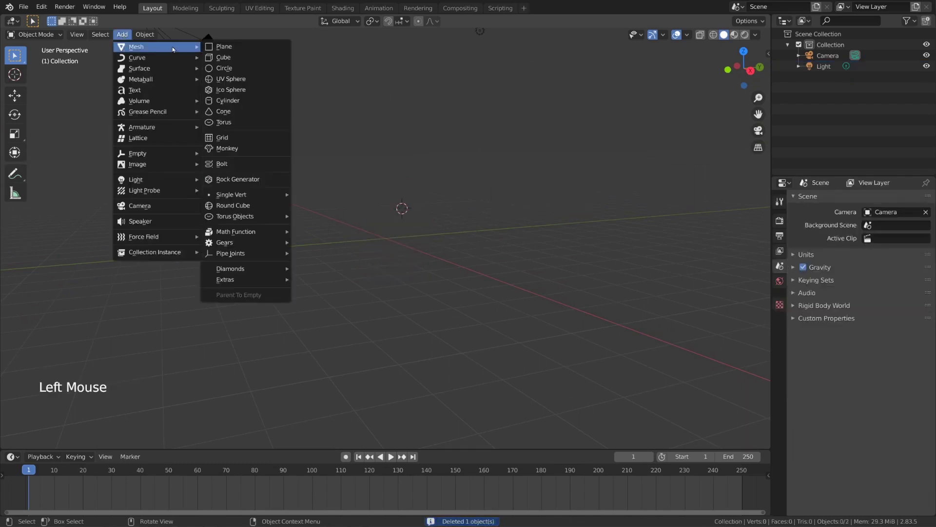
pyautogui.click(246, 79)
pyautogui.hotkey('alt', 'g')
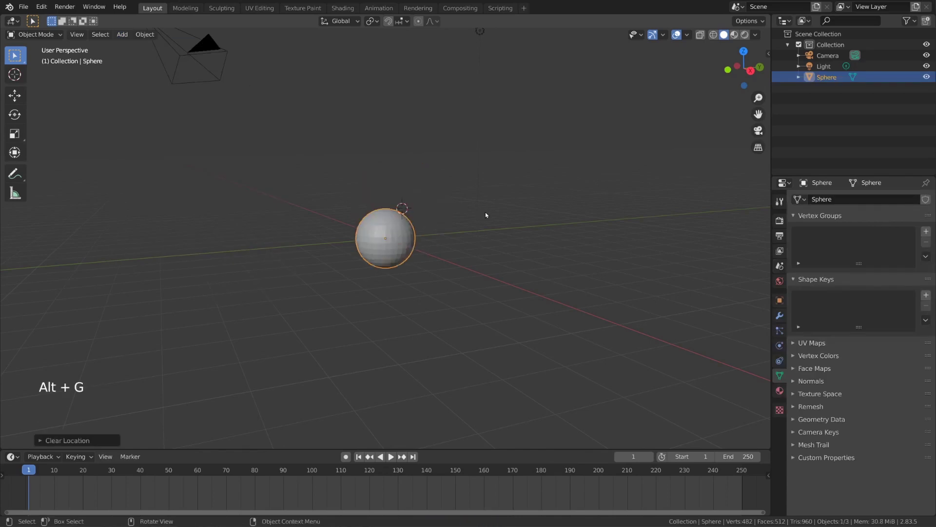
pyautogui.moveTo(485, 213); pyautogui.dragTo(502, 234, button='middle')
pyautogui.rightClick(398, 233)
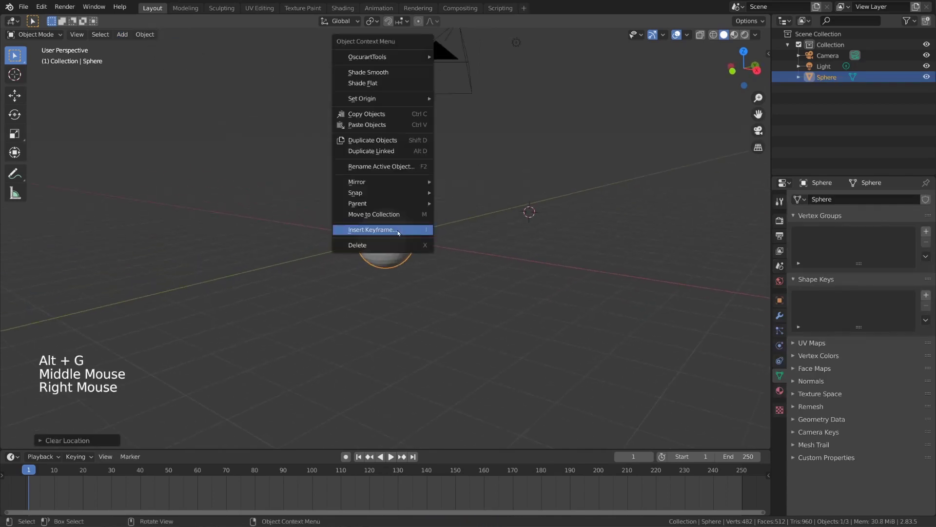
pyautogui.click(420, 72)
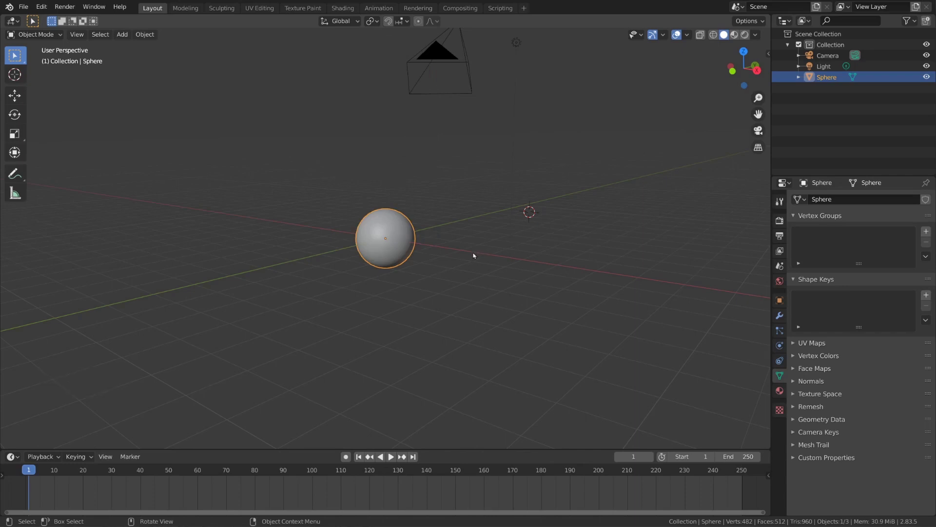
# Enable Auto Keying and raise the sphere along Z at frame 1.
pyautogui.click(347, 456)
pyautogui.moveTo(509, 277); pyautogui.dragTo(518, 252, button='middle')
pyautogui.press('g')
pyautogui.press('Escape')
pyautogui.moveTo(518, 252); pyautogui.dragTo(536, 303, button='middle')
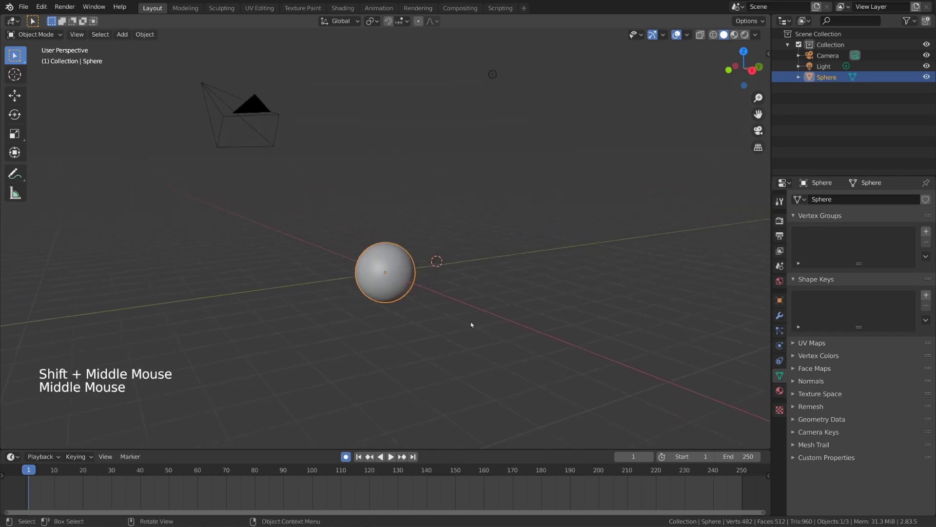
pyautogui.press('g')
pyautogui.press('z')
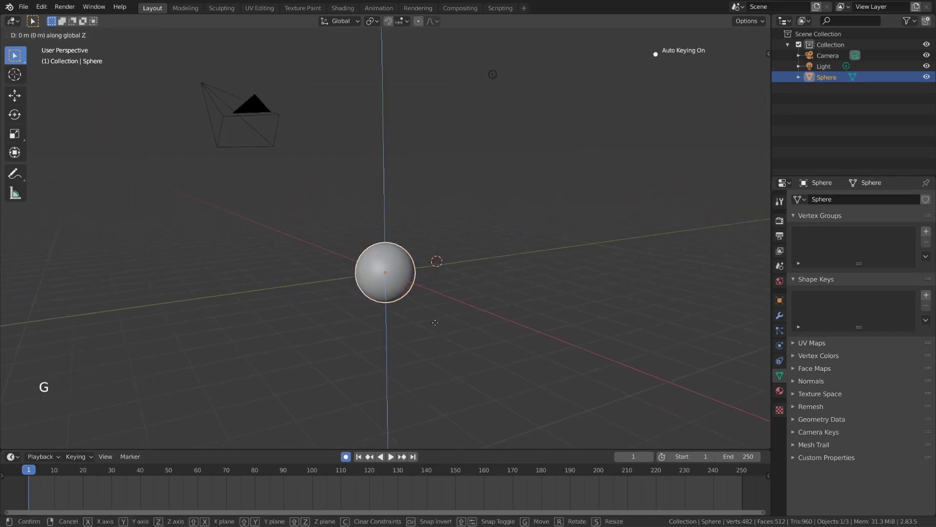
pyautogui.click(452, 192)
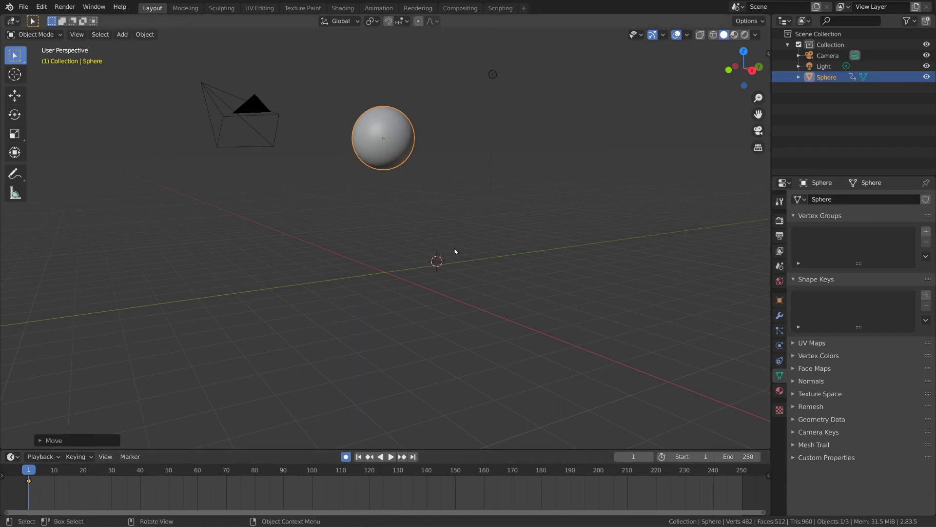
# Insert a LocRotScale keyframe for the raised sphere at frame 1.
pyautogui.rightClick(404, 155)
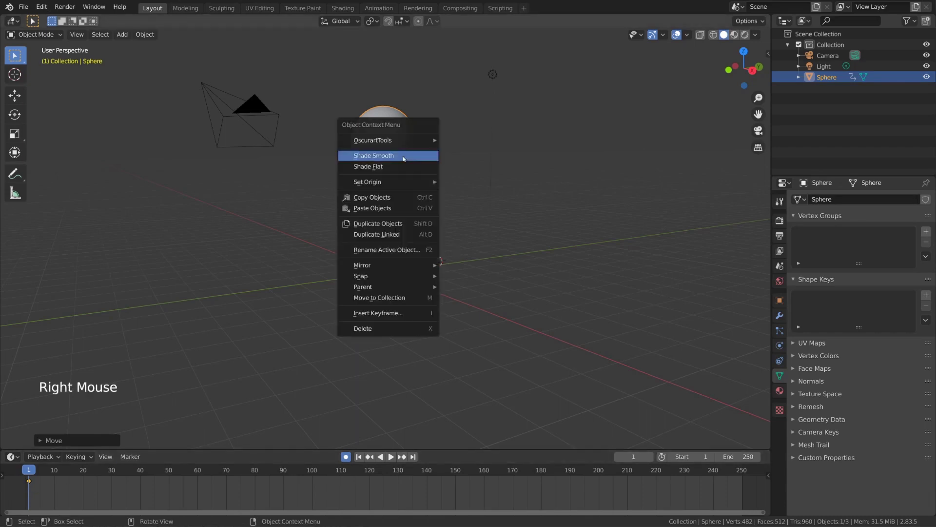
pyautogui.click(380, 312)
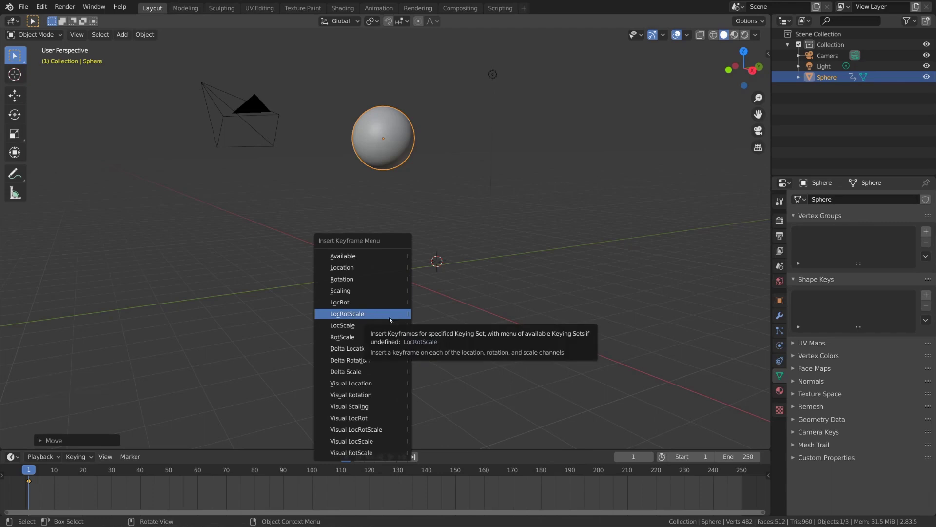
pyautogui.click(386, 314)
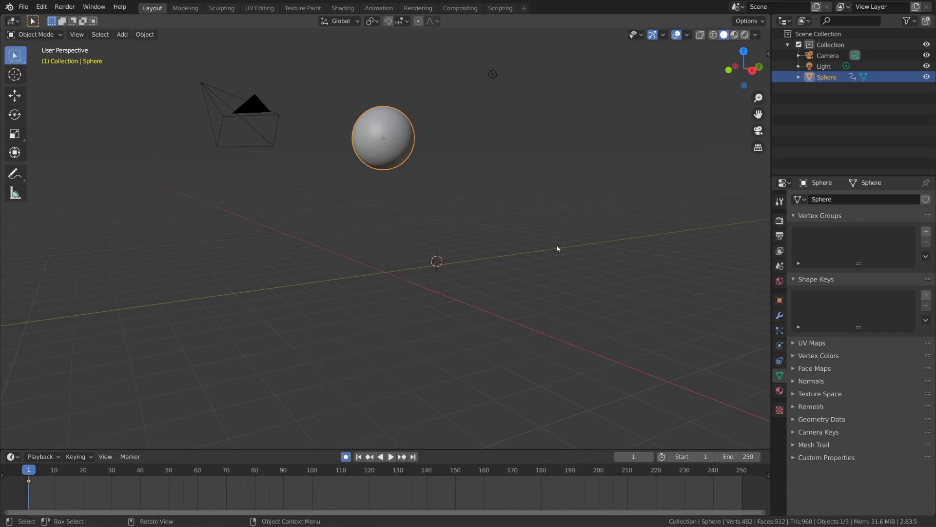
pyautogui.press('i')
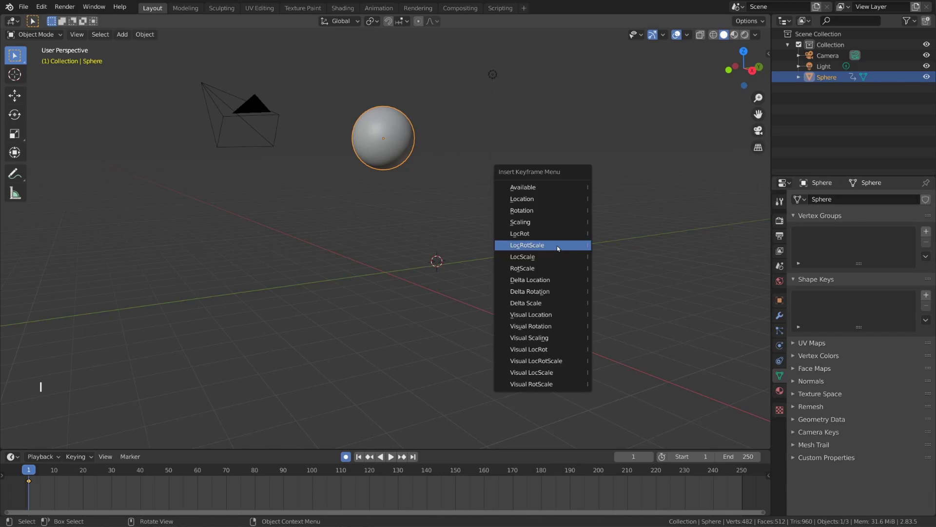
pyautogui.click(557, 244)
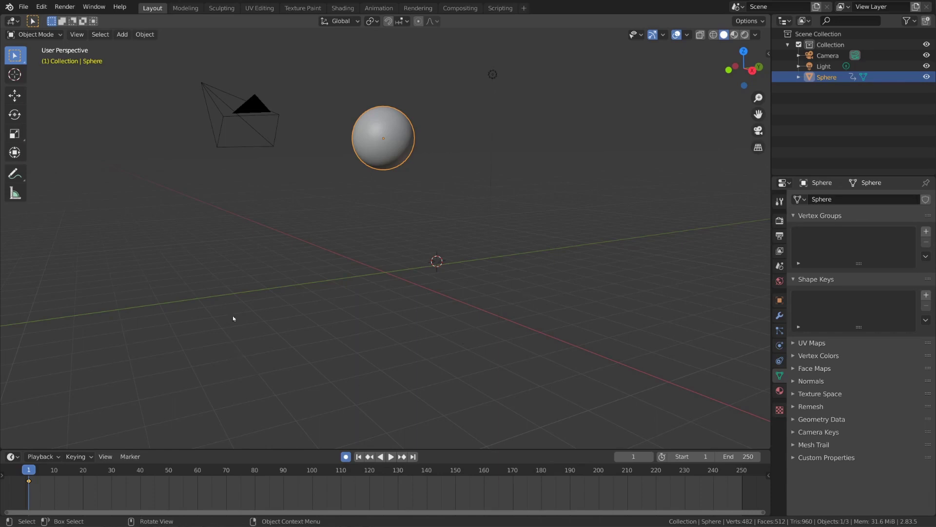
pyautogui.rightClick(373, 153)
pyautogui.click(369, 199)
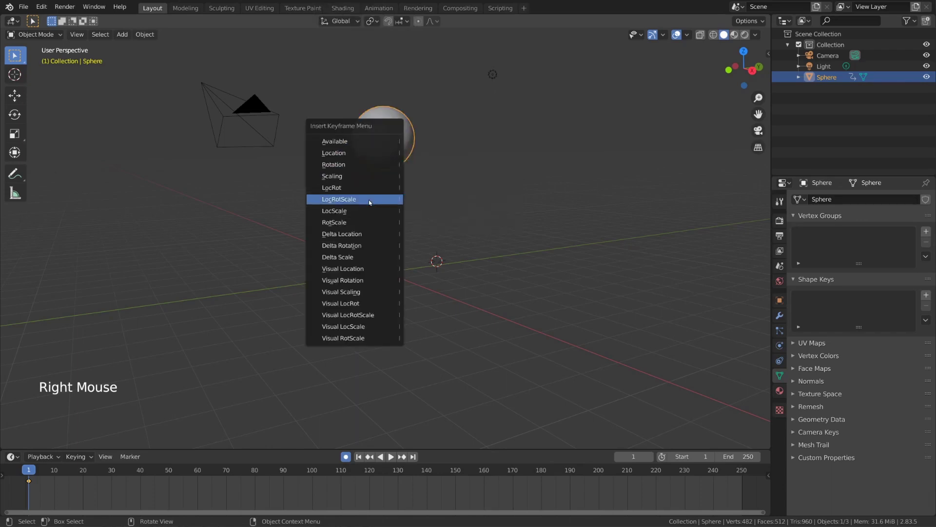
pyautogui.click(369, 199)
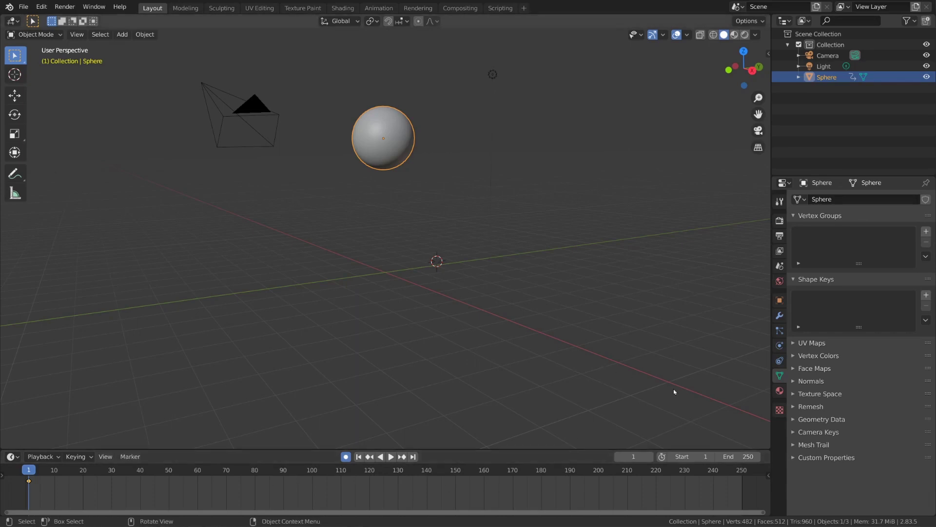
# Enter 10 in the current-frame field after briefly trying frame 5.
pyautogui.click(639, 457)
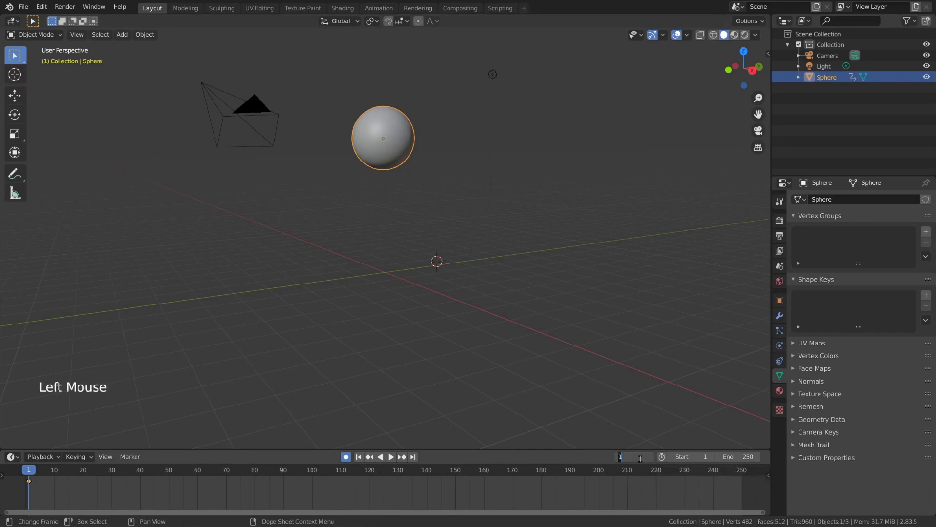
pyautogui.write('5')
pyautogui.press('Return')
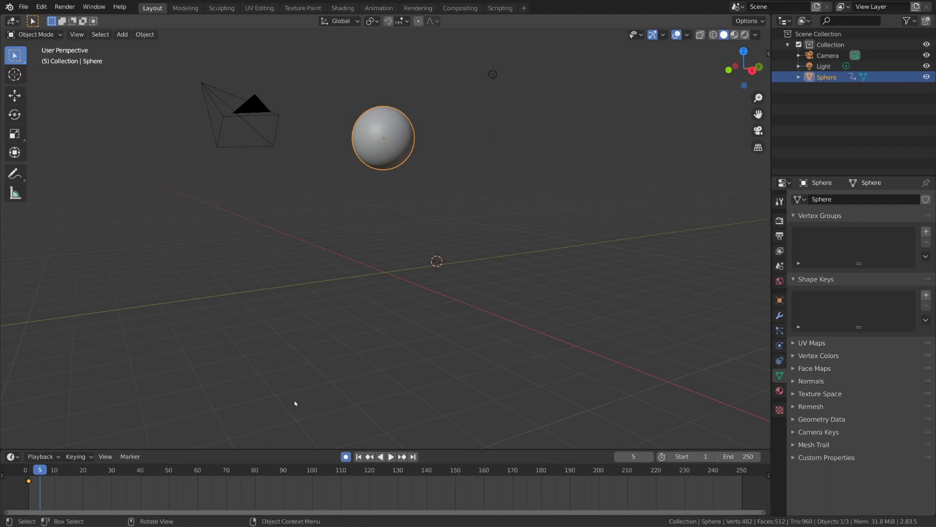
pyautogui.moveTo(49, 471); pyautogui.dragTo(312, 471)
pyautogui.keyDown('alt'); pyautogui.scroll(20, 464, 230); pyautogui.keyUp('alt')
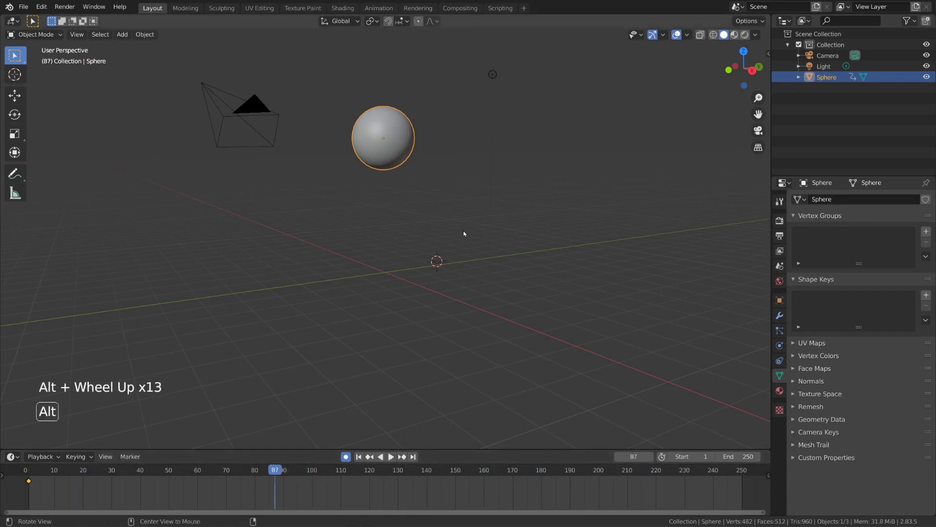
pyautogui.keyDown('alt'); pyautogui.scroll(-8, 464, 232); pyautogui.keyUp('alt')
pyautogui.keyDown('alt'); pyautogui.scroll(-12, 464, 234); pyautogui.keyUp('alt')
pyautogui.keyDown('alt'); pyautogui.scroll(20, 463, 234); pyautogui.keyUp('alt')
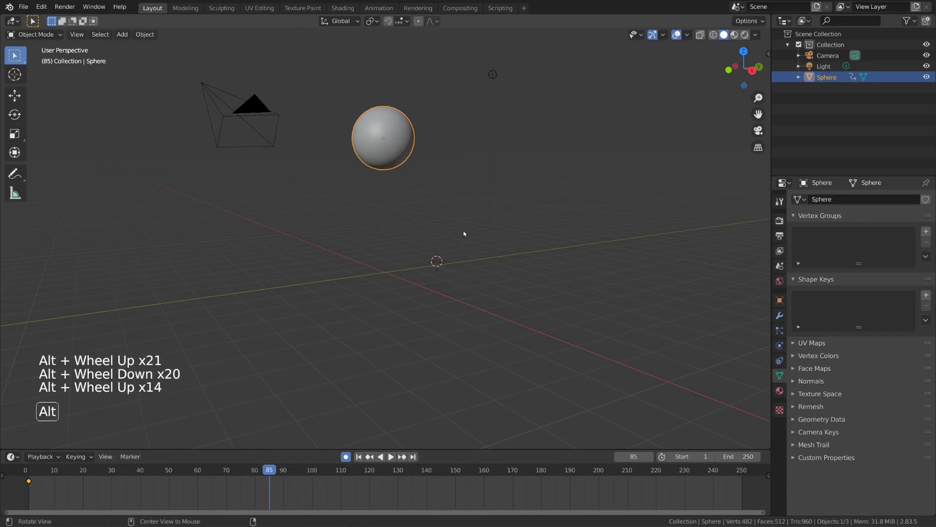
pyautogui.click(633, 455)
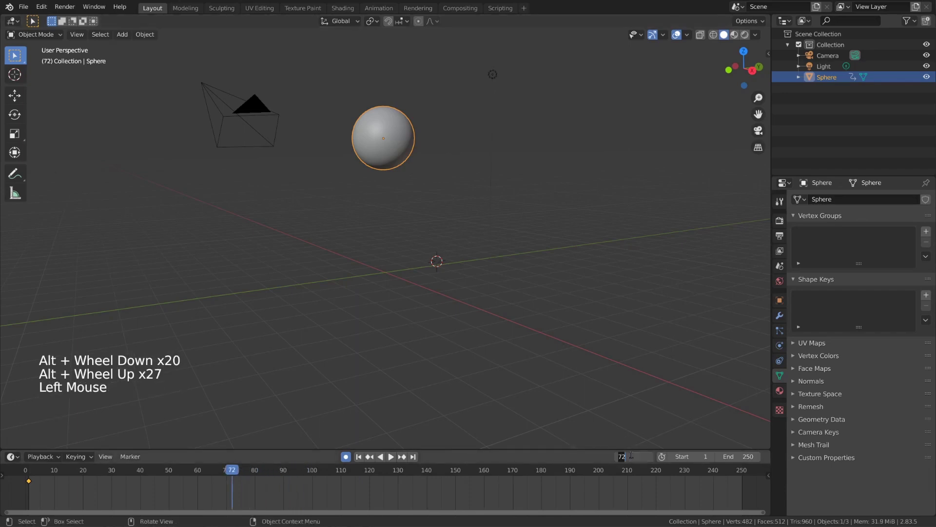
pyautogui.write('10')
pyautogui.press('Return')
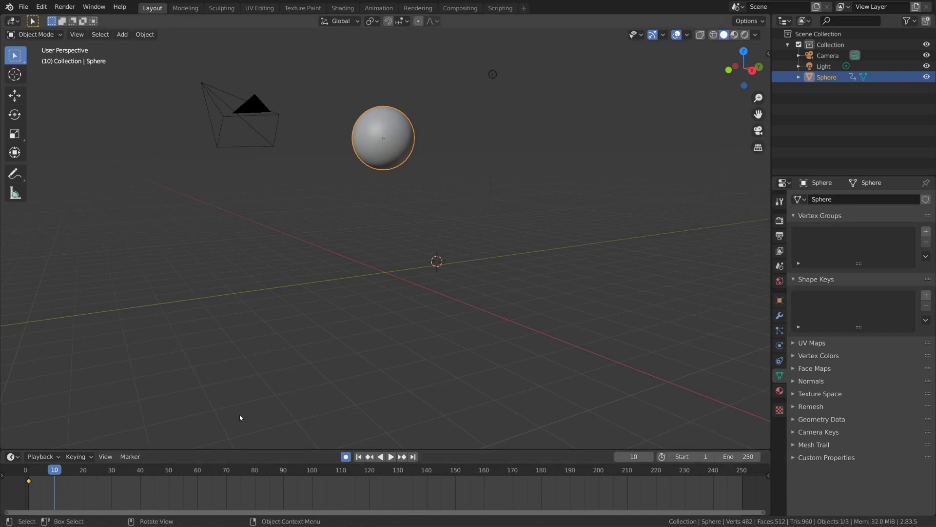
# At frame 10, clear the sphere's location to the origin and confirm along Z to auto-key it.
pyautogui.press('g')
pyautogui.press('z')
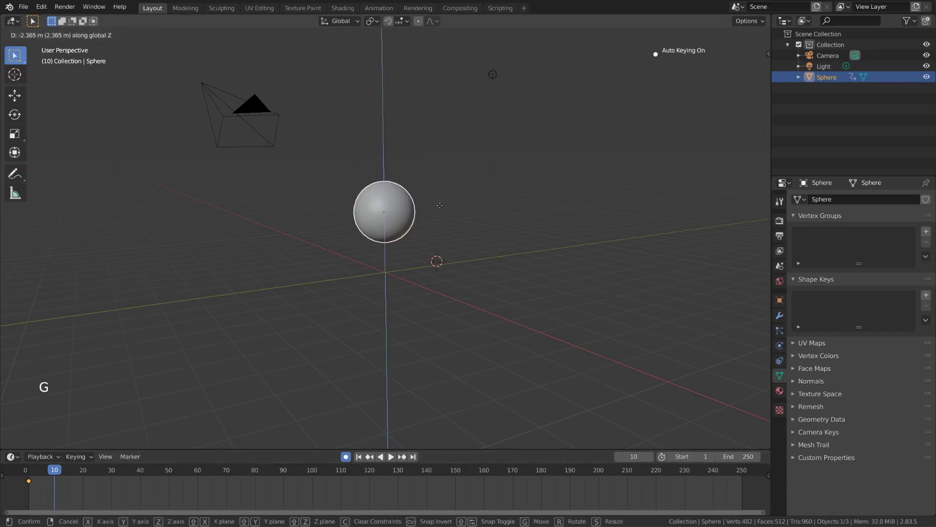
pyautogui.press('Escape')
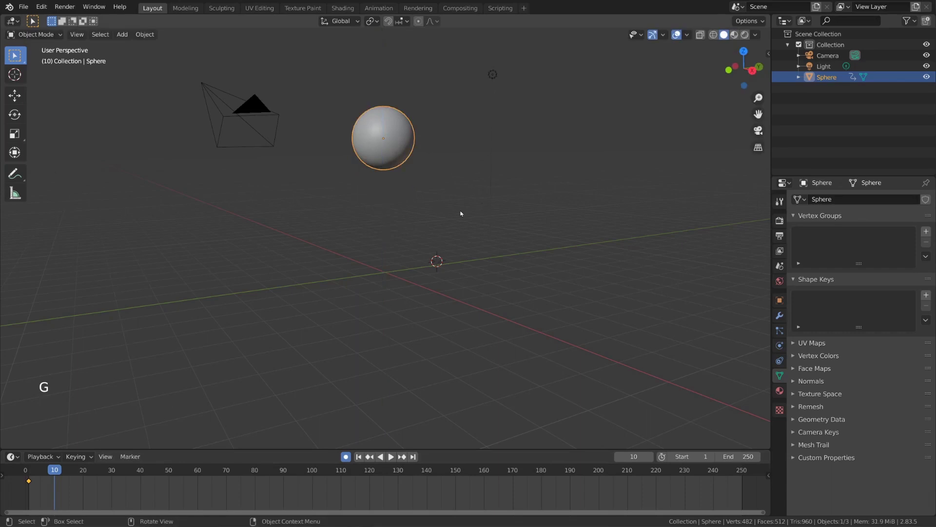
pyautogui.hotkey('alt', 'g')
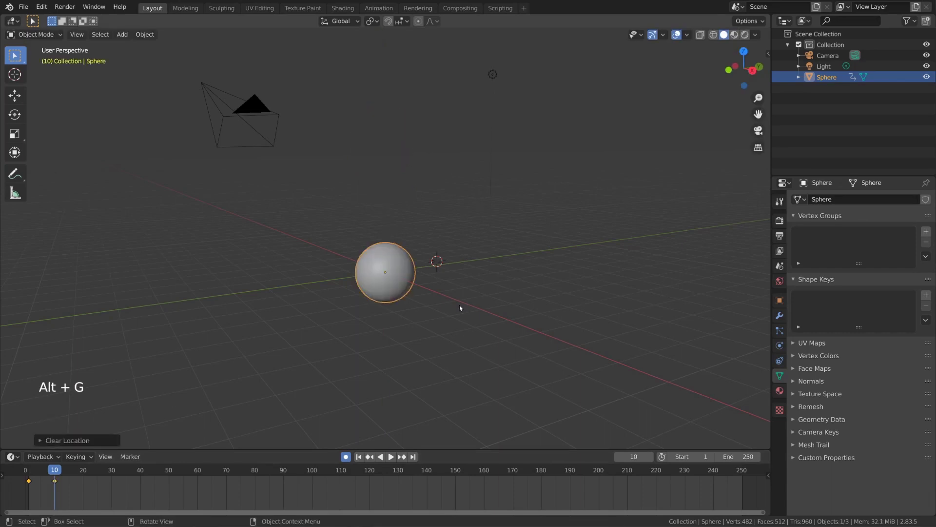
pyautogui.press('g')
pyautogui.press('z')
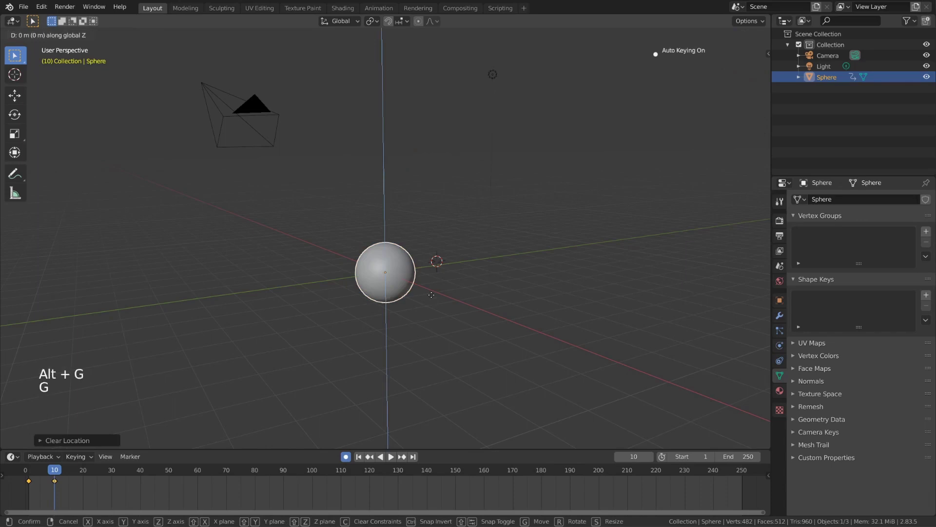
pyautogui.click(440, 267)
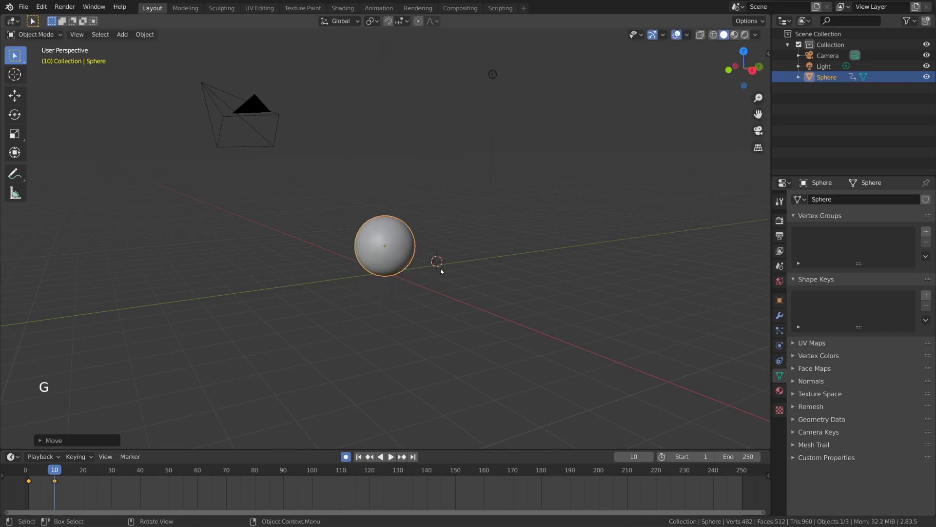
pyautogui.moveTo(442, 271); pyautogui.dragTo(466, 278, button='middle')
pyautogui.press('g')
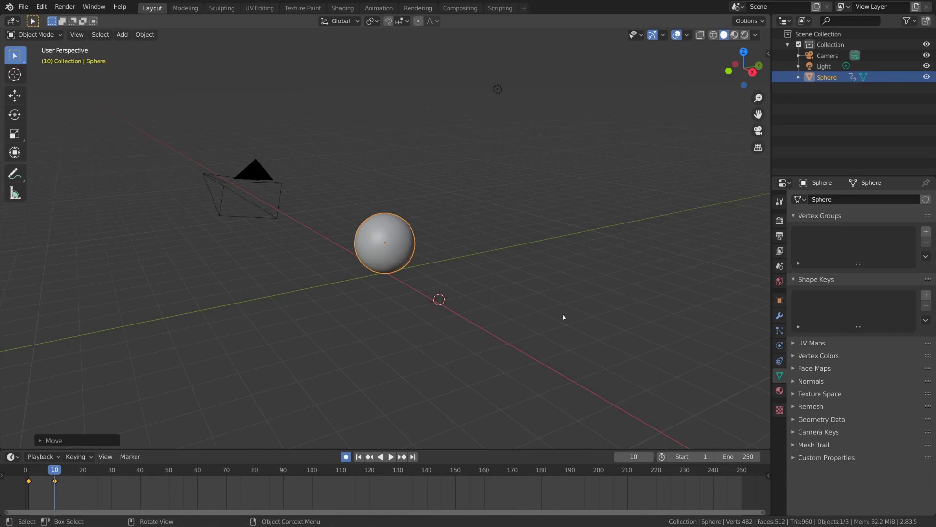
# Play the sphere's drop animation and stop it at frame 98.
pyautogui.press('space')
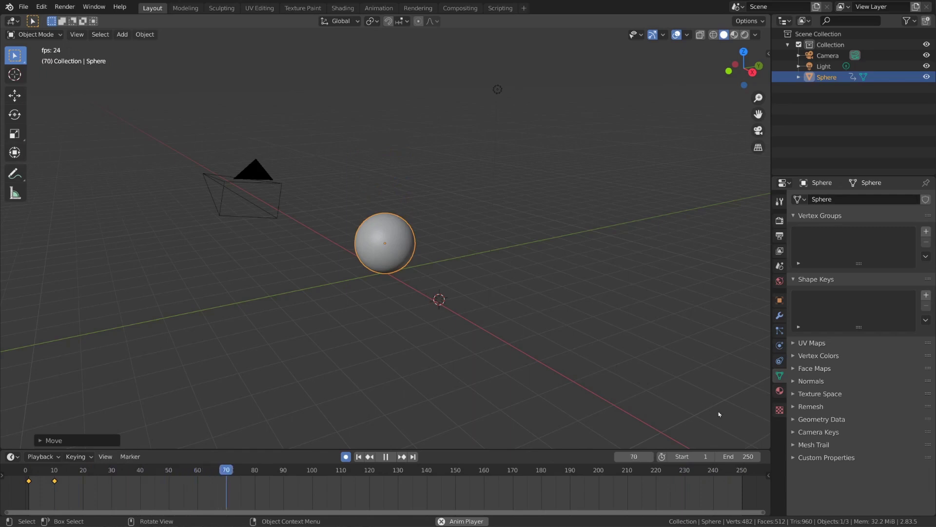
pyautogui.press('space')
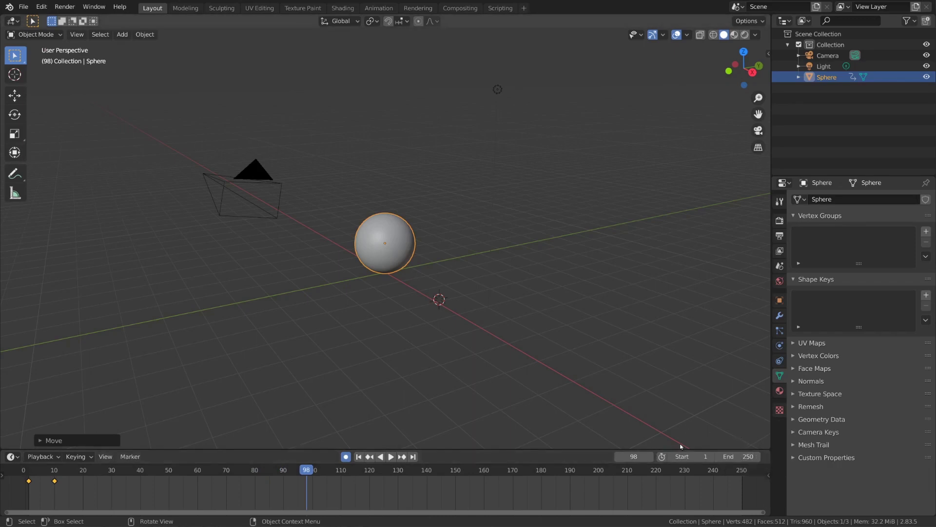
# Lower the timeline End frame from 250 to 40 and zoom the view onto the early frames.
pyautogui.moveTo(736, 457); pyautogui.dragTo(717, 456)
pyautogui.scroll(-1, 52, 495)
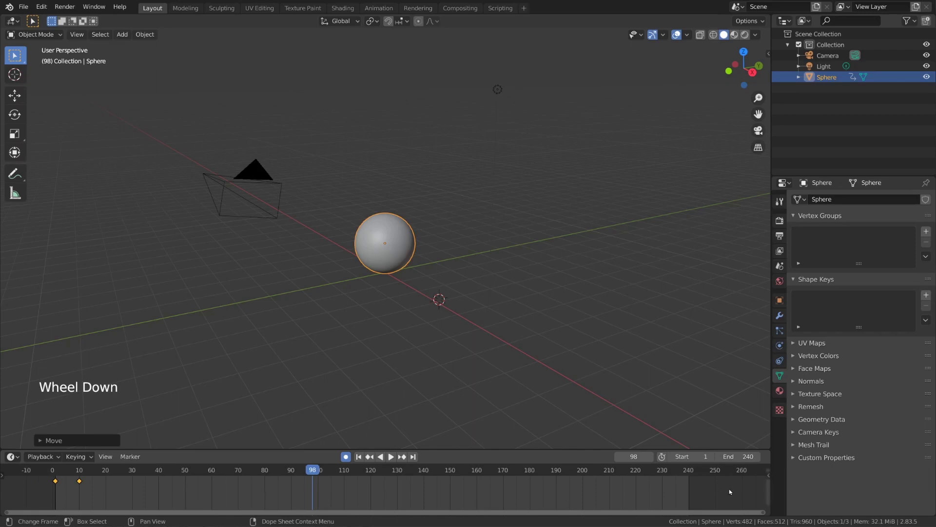
pyautogui.moveTo(736, 457); pyautogui.dragTo(545, 456)
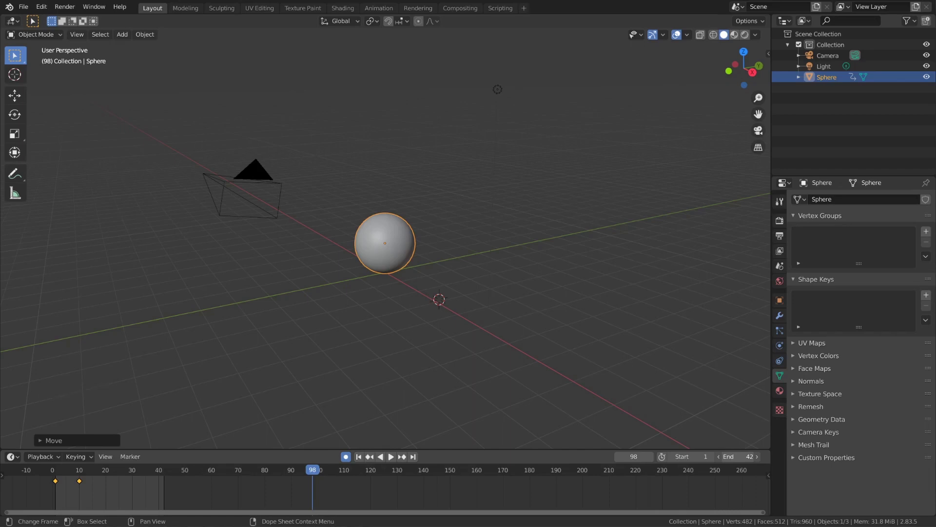
pyautogui.moveTo(742, 456); pyautogui.dragTo(734, 456)
pyautogui.scroll(10, 342, 497)
pyautogui.moveTo(342, 497); pyautogui.dragTo(463, 492, button='middle')
pyautogui.moveTo(353, 487); pyautogui.dragTo(436, 483, button='middle')
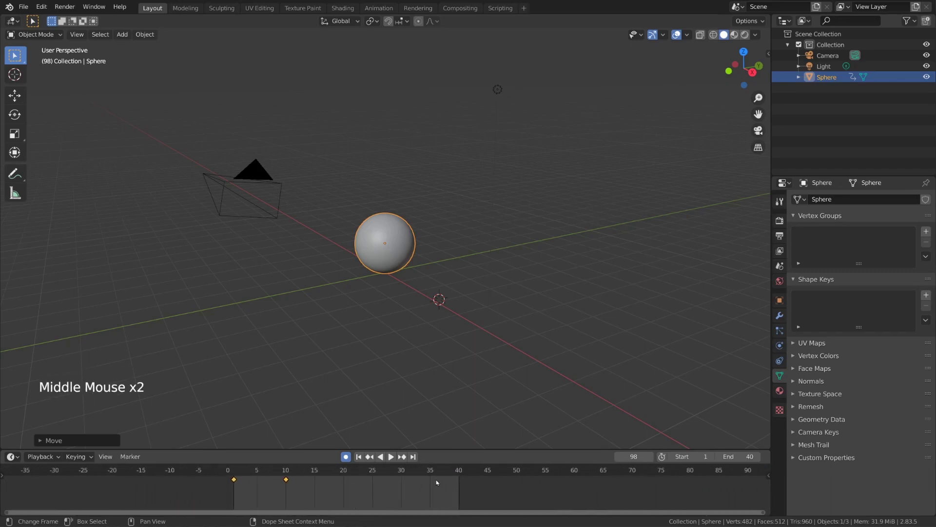
pyautogui.scroll(7, 436, 483)
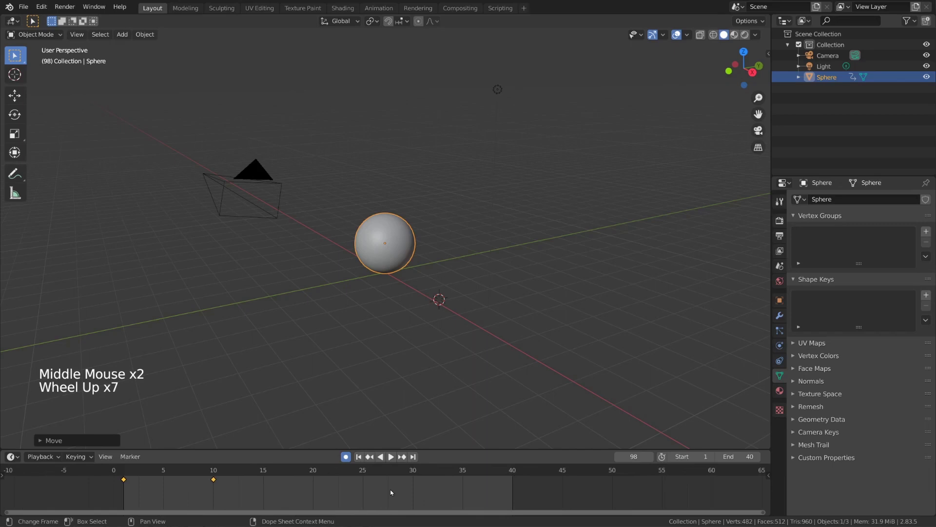
pyautogui.keyDown('ctrl'); pyautogui.scroll(3, 413, 491); pyautogui.keyUp('ctrl')
pyautogui.keyDown('ctrl'); pyautogui.scroll(-3, 413, 491); pyautogui.keyUp('ctrl')
pyautogui.keyDown('ctrl'); pyautogui.scroll(4, 412, 492); pyautogui.keyUp('ctrl')
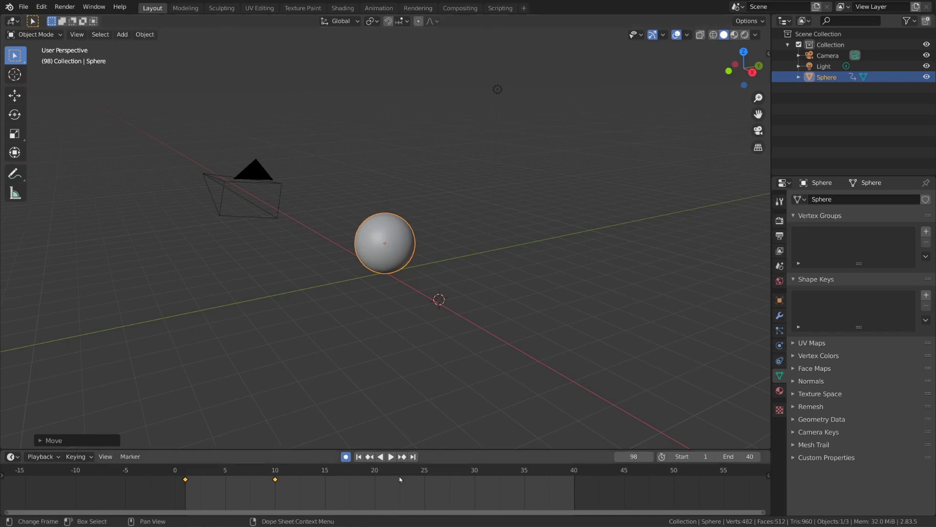
# At frame 15, raise the sphere slightly along Z to key the bounce.
pyautogui.click(325, 472)
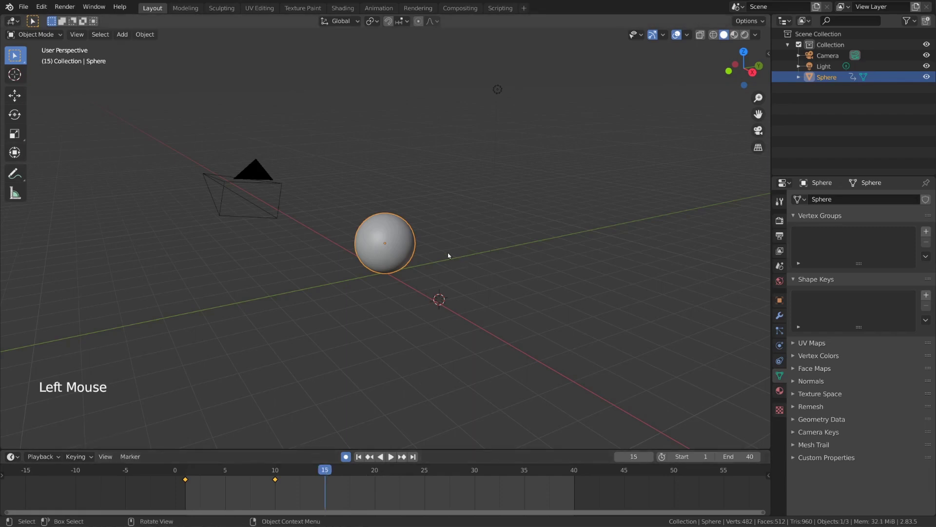
pyautogui.press('g')
pyautogui.press('z')
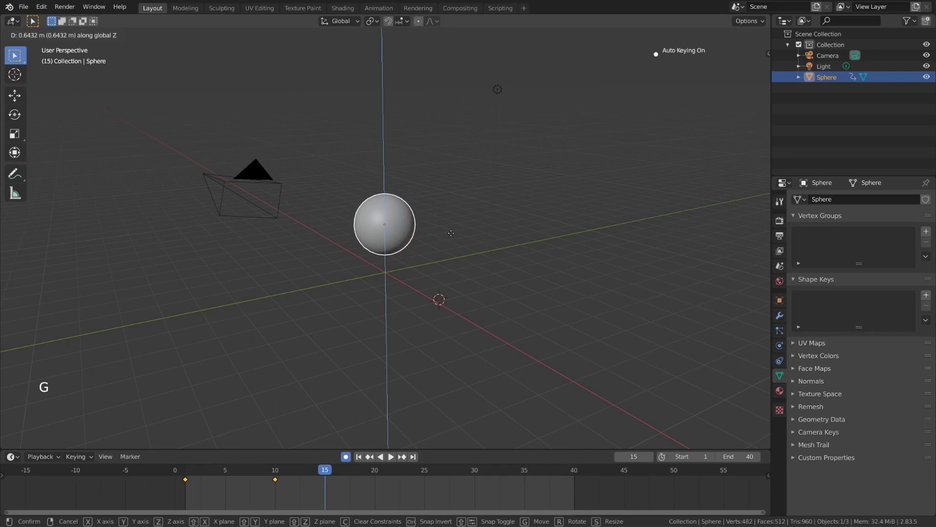
pyautogui.click(508, 271)
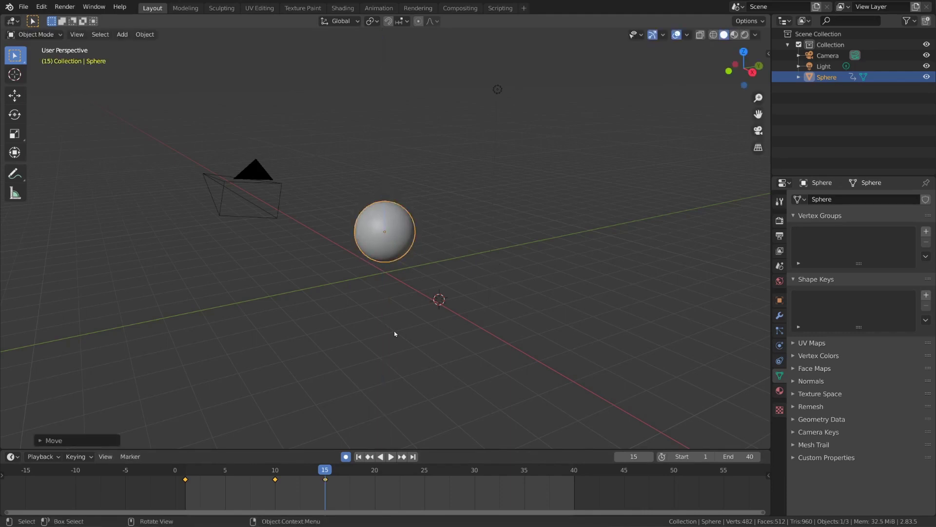
# At frame 20, reset the sphere to the world origin and key that position.
pyautogui.click(374, 471)
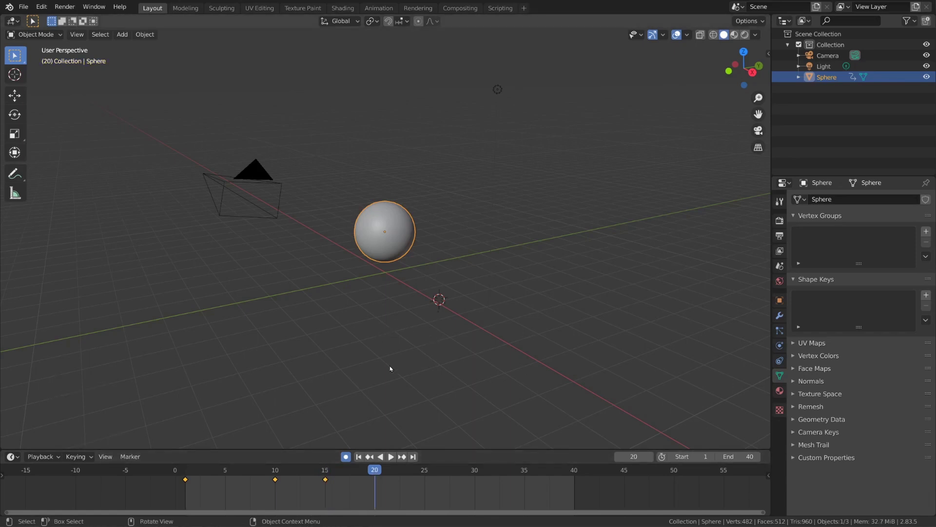
pyautogui.hotkey('alt', 'g')
pyautogui.press('g')
pyautogui.press('z')
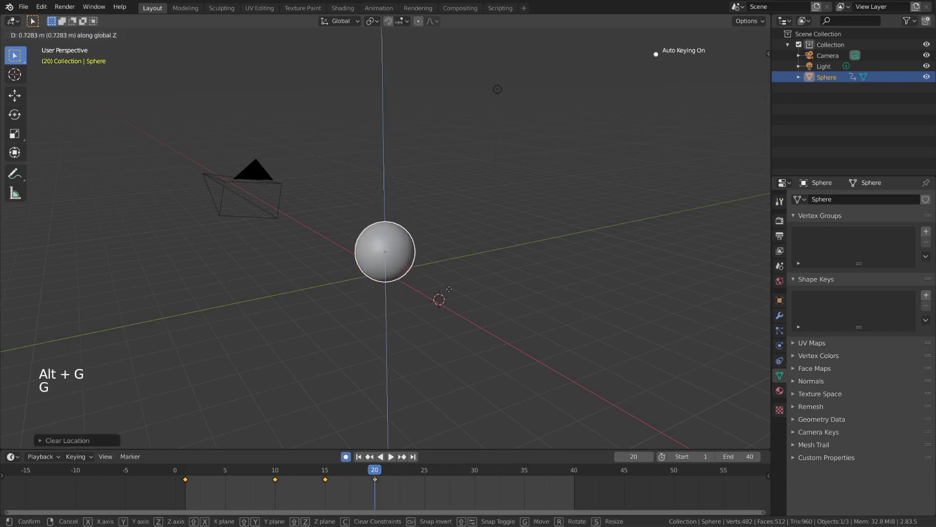
pyautogui.click(452, 285)
pyautogui.moveTo(452, 288); pyautogui.dragTo(363, 482, button='middle')
pyautogui.press('g')
pyautogui.press('z')
pyautogui.rightClick(450, 284)
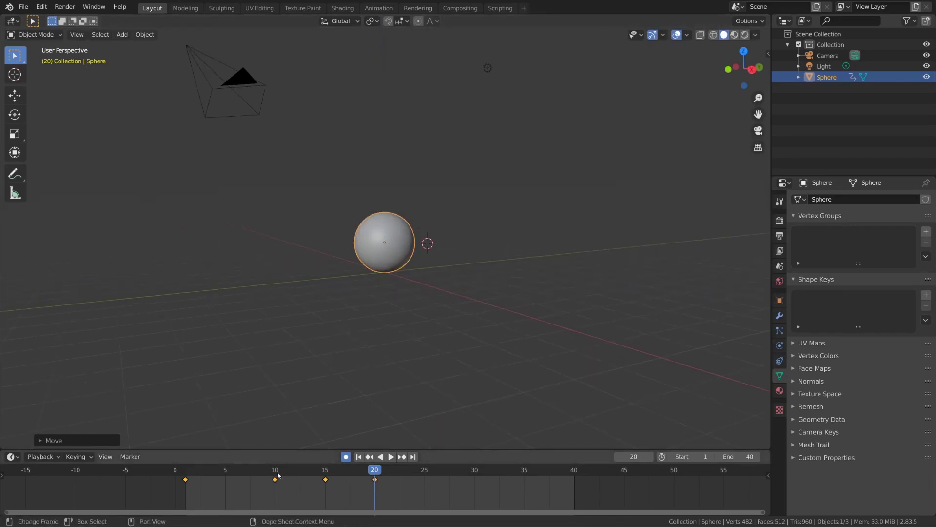
# Delete the sphere's frame-20 keyframe, then select the frame-10 keyframe.
pyautogui.click(276, 472)
pyautogui.click(375, 474)
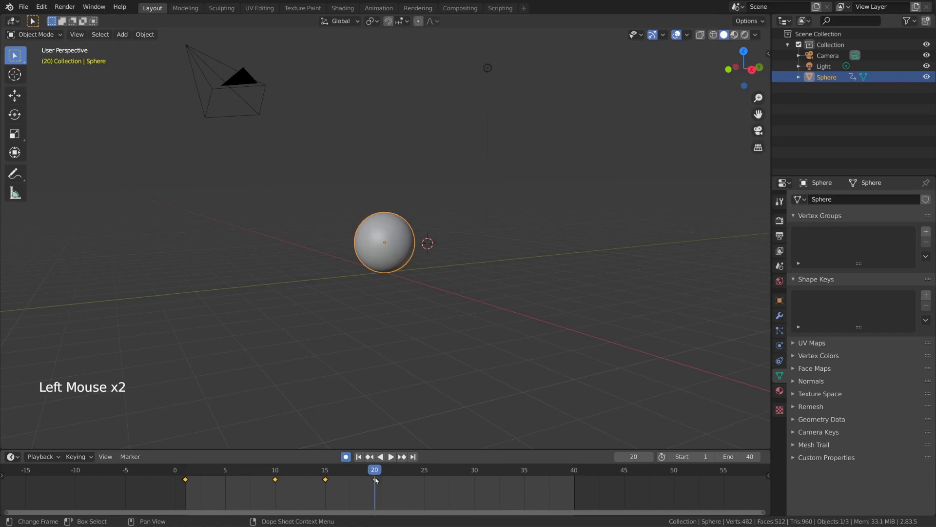
pyautogui.rightClick(376, 481)
pyautogui.click(376, 482)
pyautogui.rightClick(376, 478)
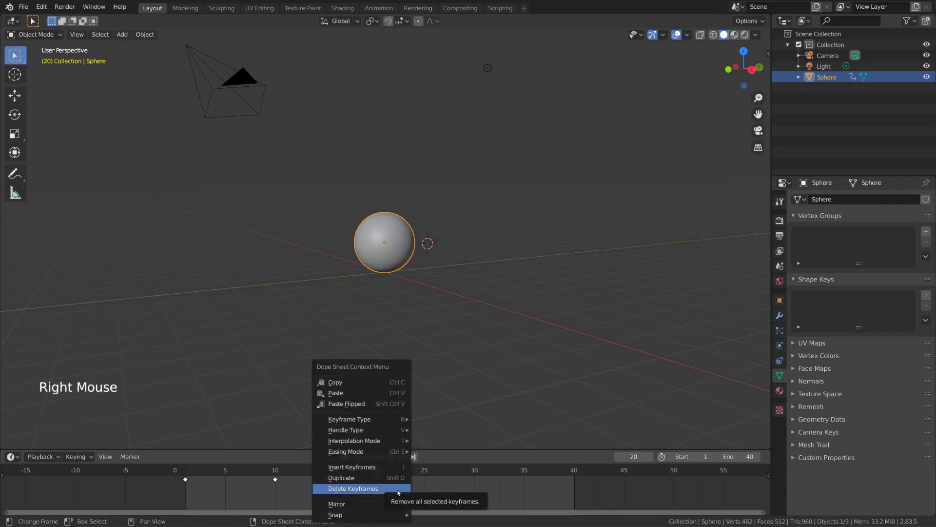
pyautogui.click(398, 489)
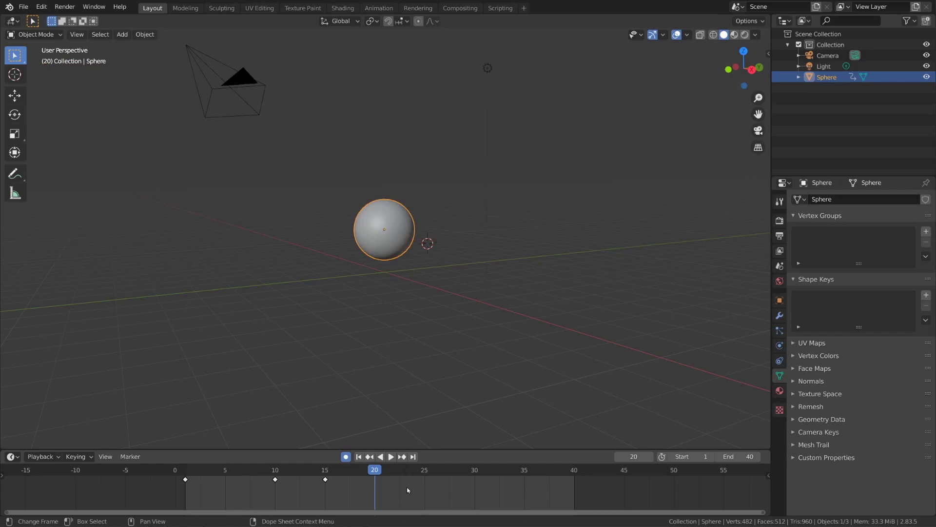
pyautogui.hotkey('ctrl', 'z')
pyautogui.press('x')
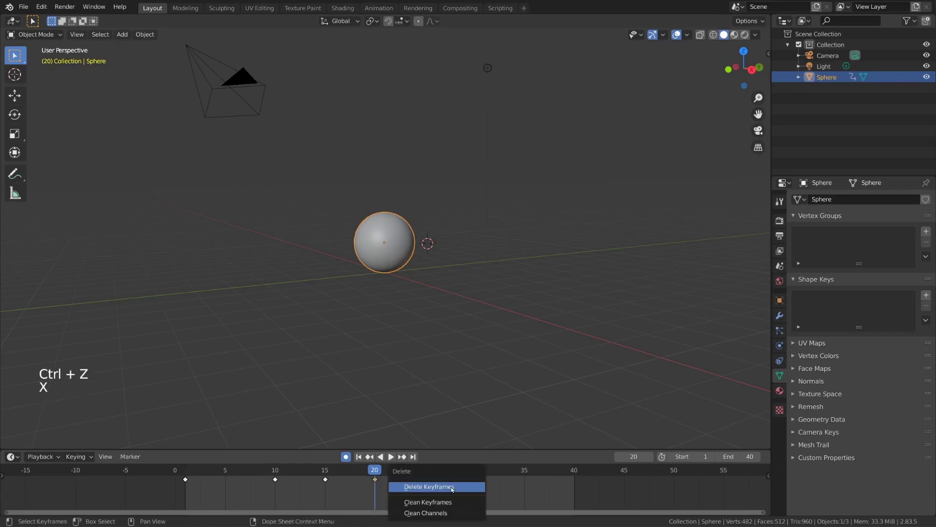
pyautogui.click(452, 488)
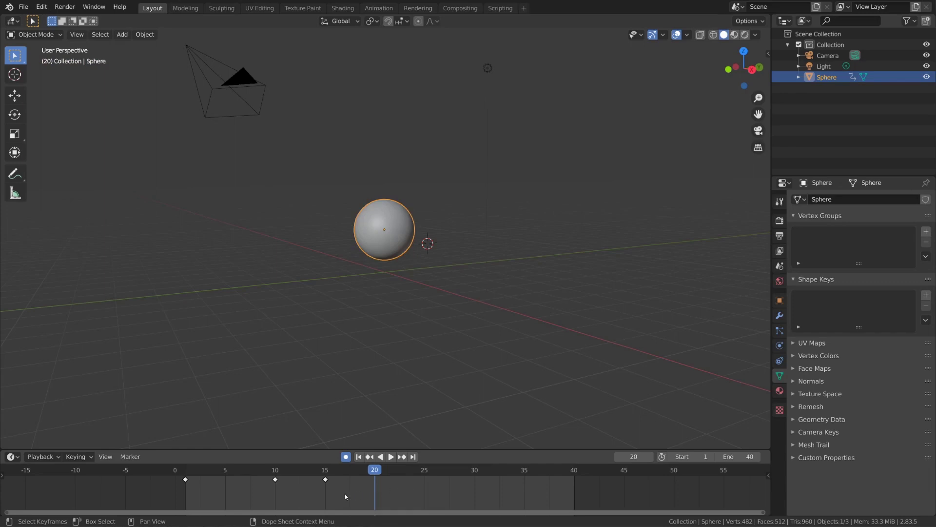
pyautogui.click(276, 480)
# Copy the frame-10 sphere keyframe to frame 20, discard the extra copy, and play the bounce.
pyautogui.rightClick(279, 482)
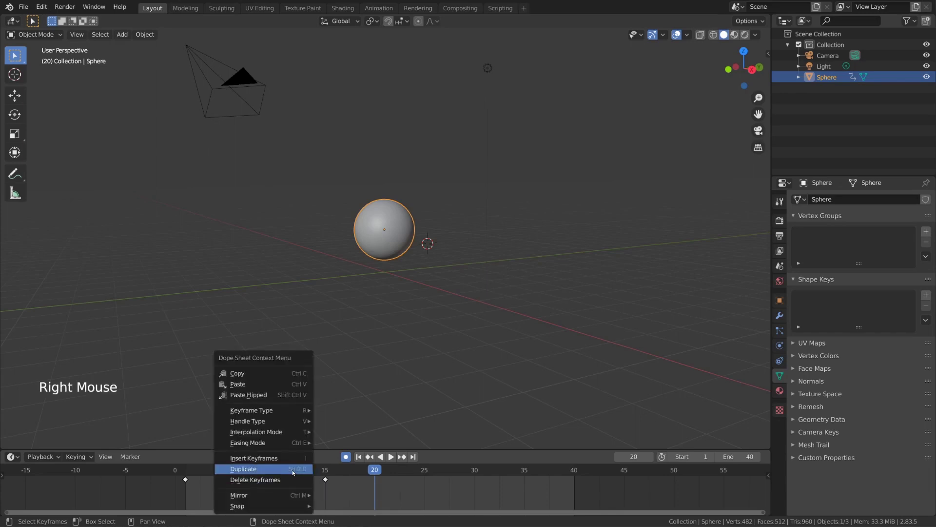
pyautogui.click(293, 472)
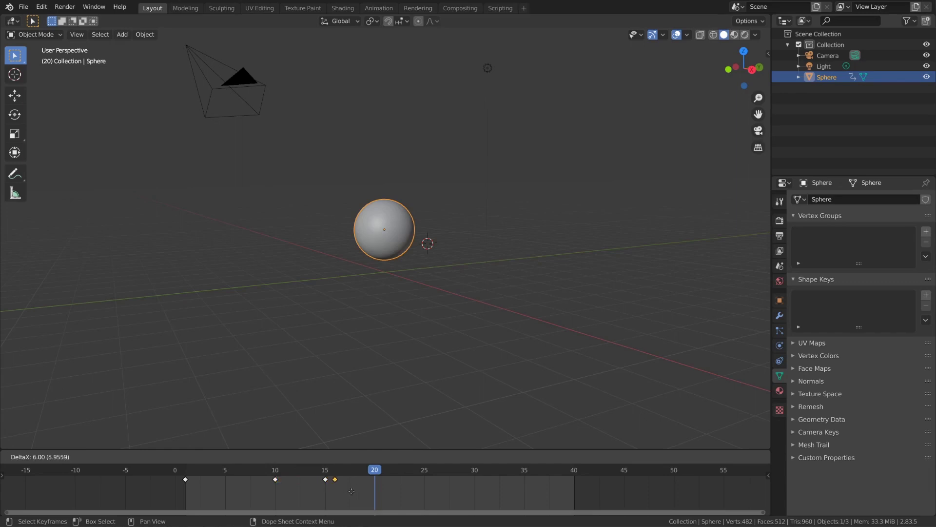
pyautogui.click(388, 498)
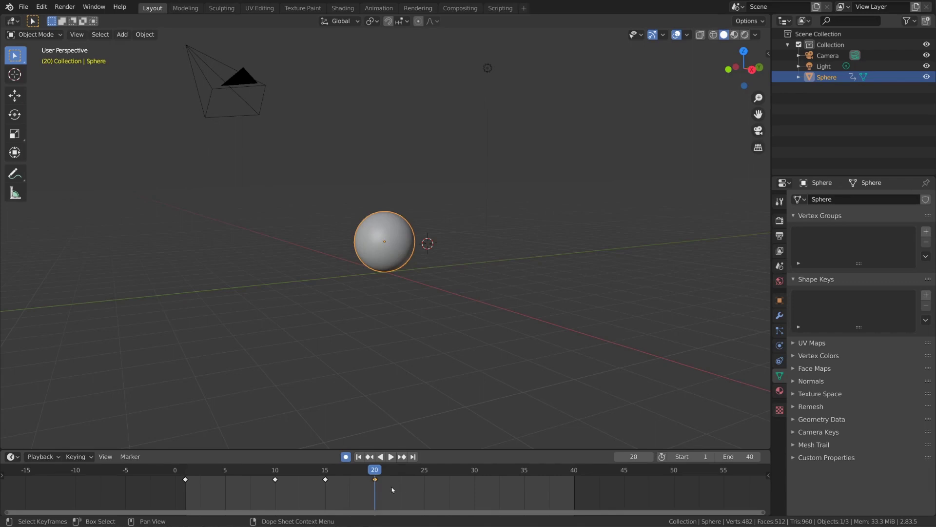
pyautogui.hotkey('shift', 'd')
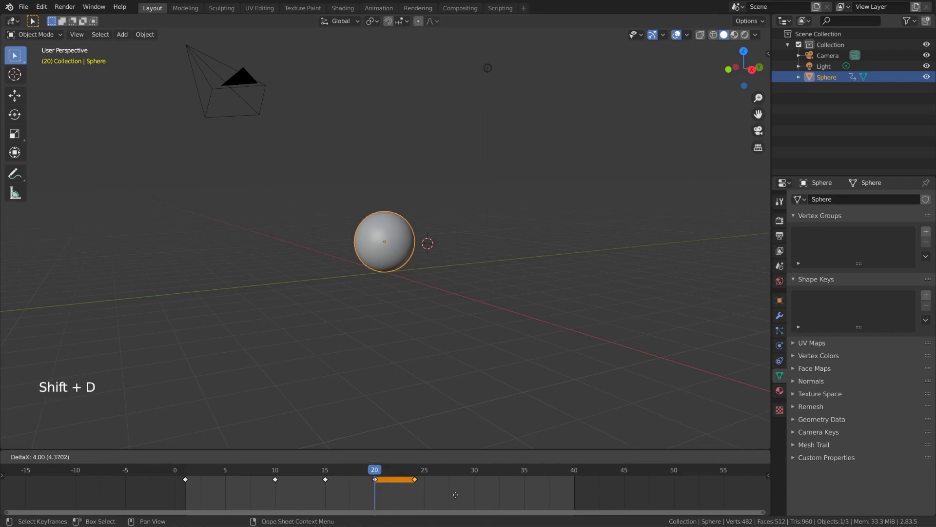
pyautogui.rightClick(455, 495)
pyautogui.press('space')
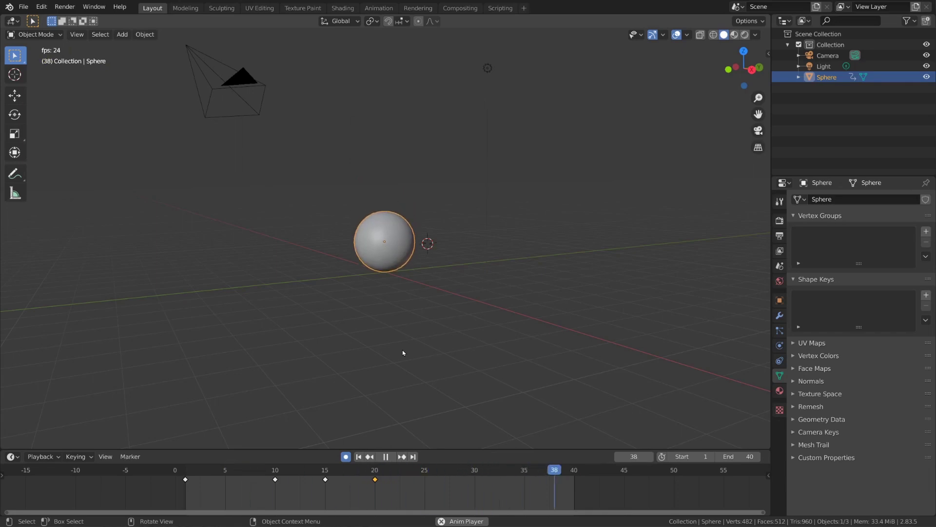
# Set the handle type of the frame-10 and frame-20 keyframes to Vector.
pyautogui.click(276, 480)
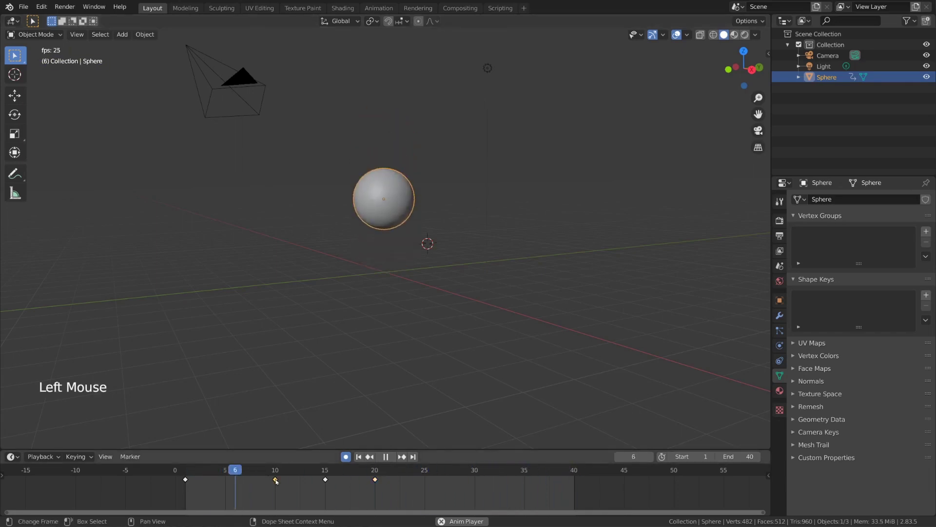
pyautogui.press('shift')
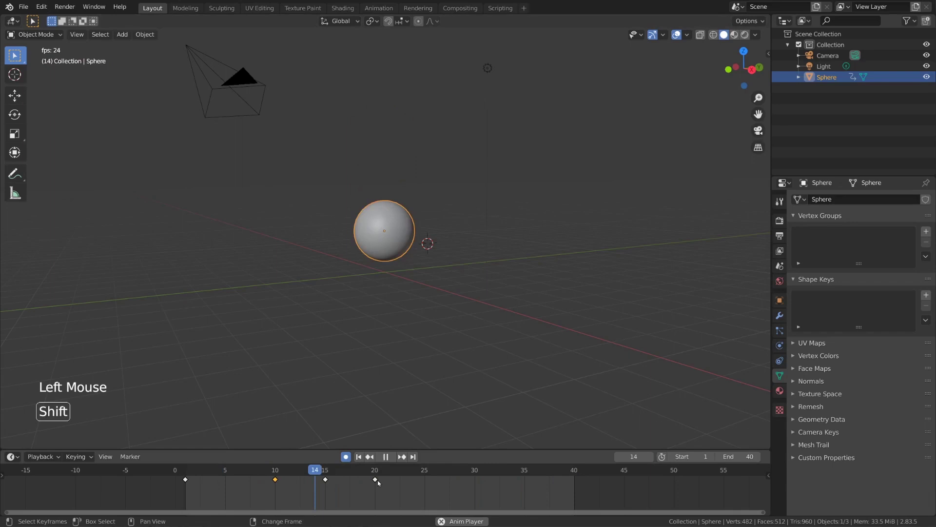
pyautogui.keyDown('shift'); pyautogui.click(378, 480); pyautogui.keyUp('shift')
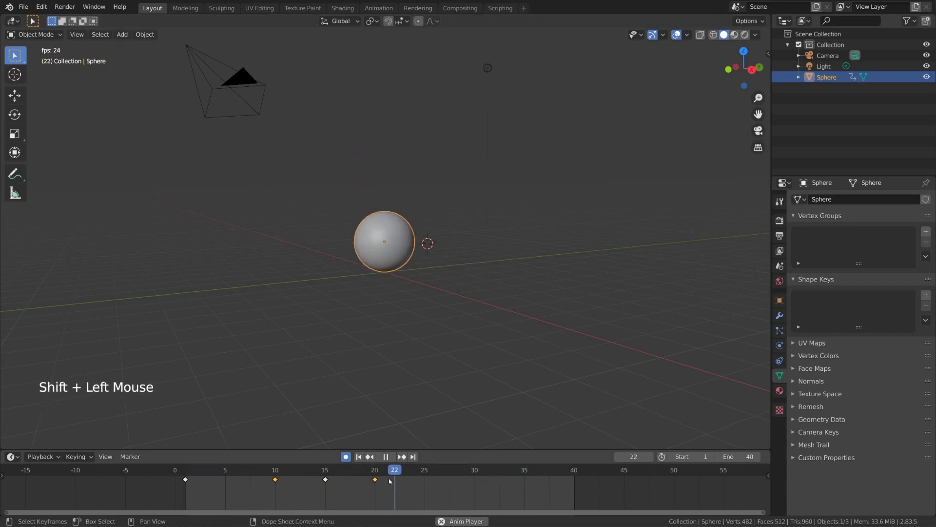
pyautogui.rightClick(390, 480)
pyautogui.moveTo(407, 431)
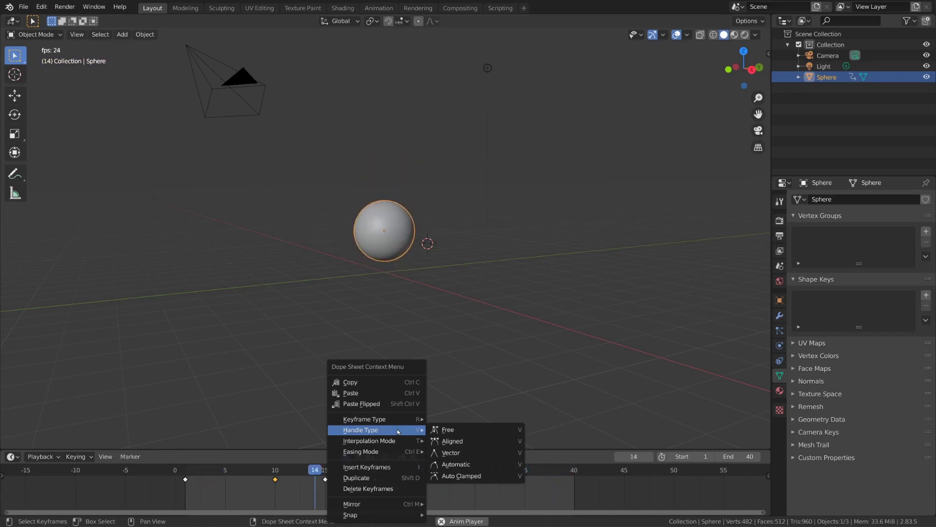
pyautogui.click(466, 453)
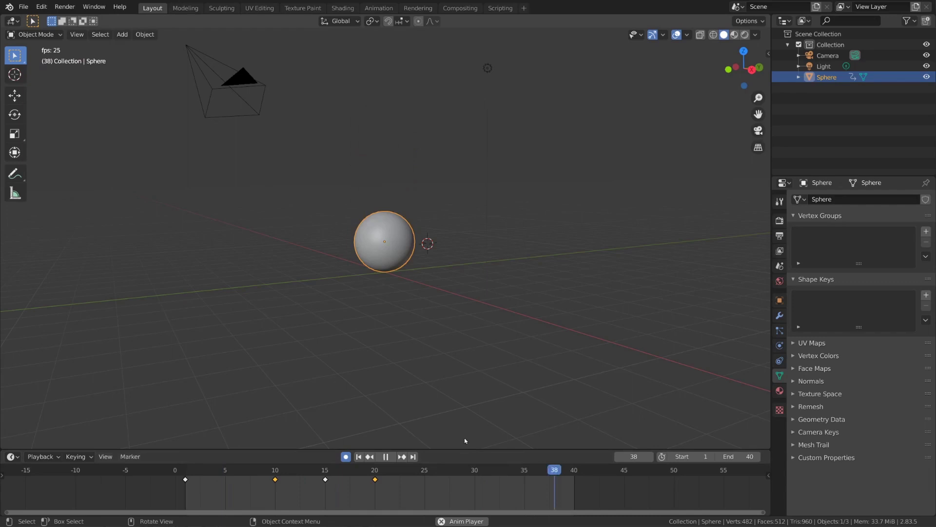
pyautogui.press('v')
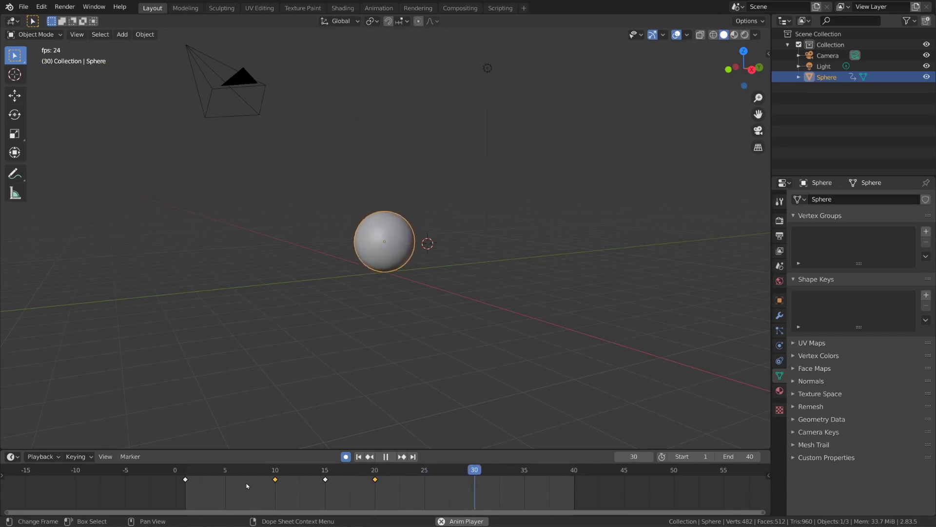
# Select all keys, stop playback at frame 1, and scale the keyframe timing by 2.
pyautogui.press('a')
pyautogui.press('space')
pyautogui.moveTo(288, 471); pyautogui.dragTo(188, 471)
pyautogui.press('s')
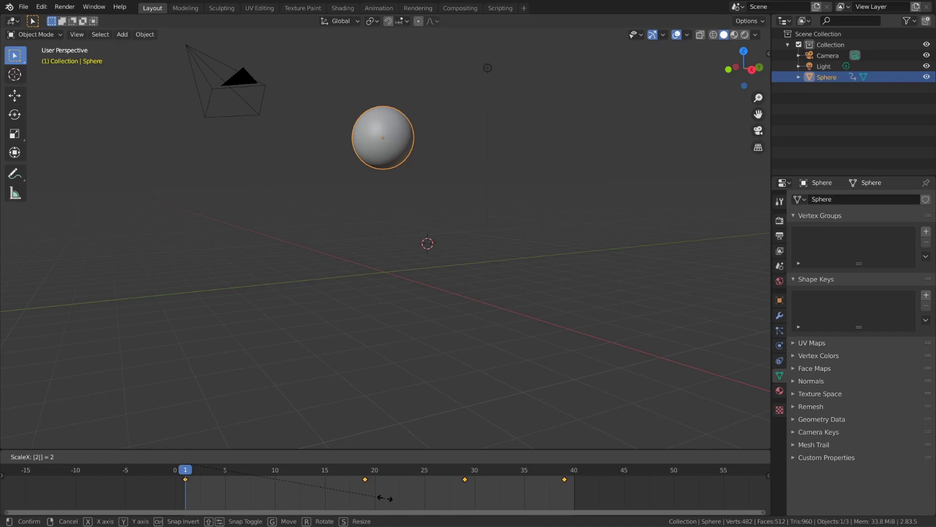
pyautogui.press('Return')
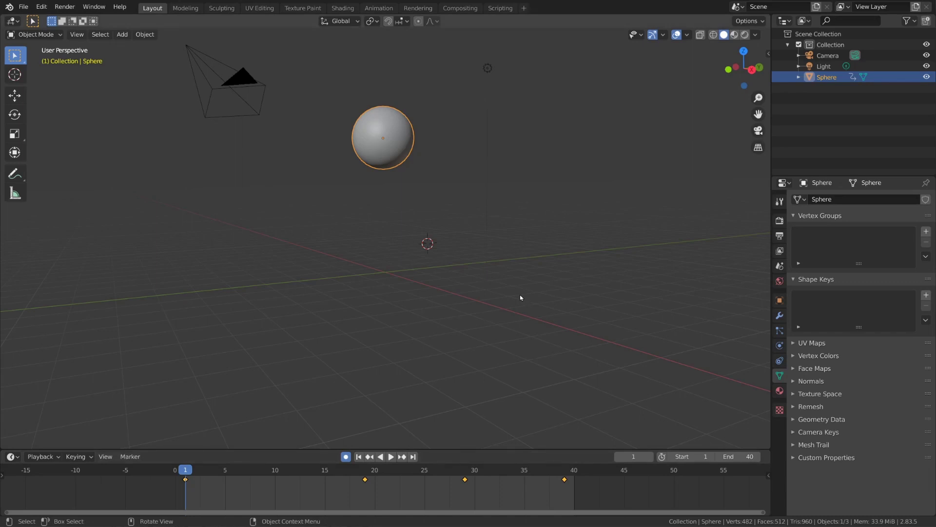
# Play the bounce in the alley scene while orbiting the view, reaching only about 9 fps.
pyautogui.press('space')
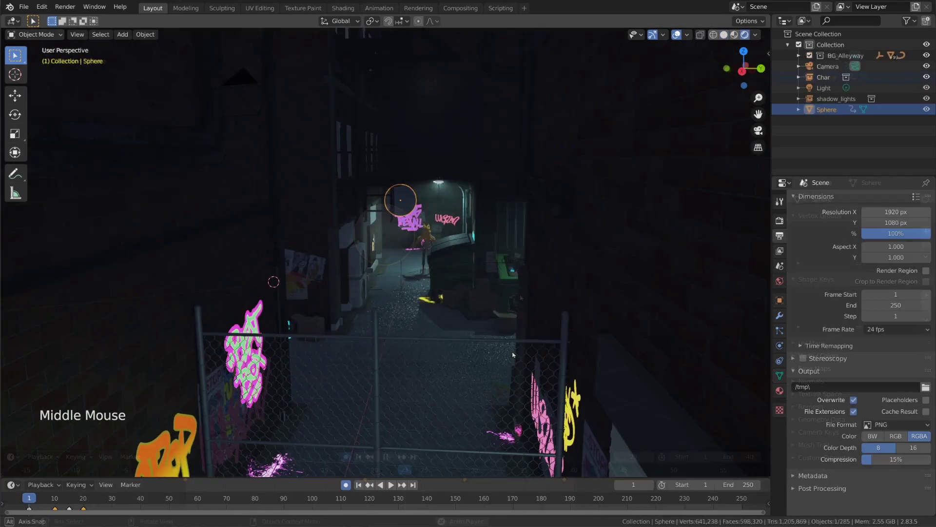
pyautogui.moveTo(513, 354); pyautogui.dragTo(514, 355, button='middle')
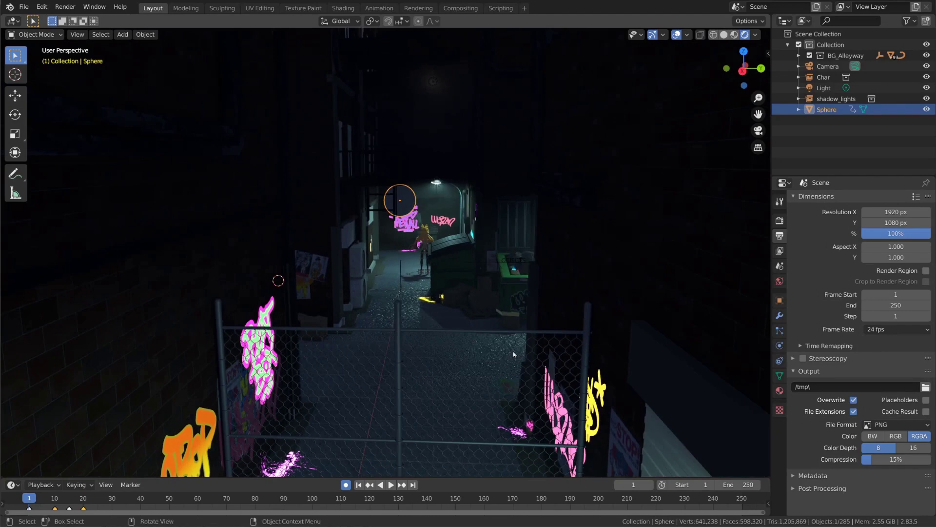
pyautogui.press('space')
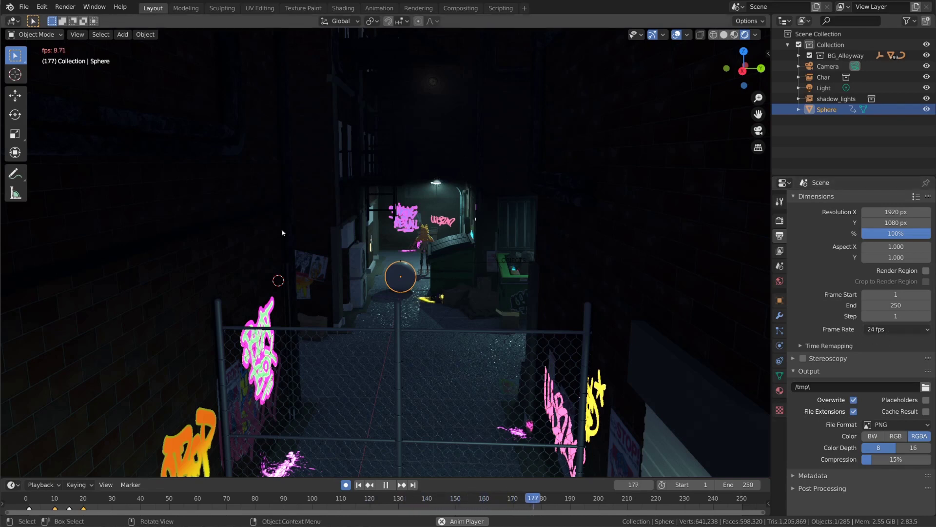
pyautogui.moveTo(516, 293); pyautogui.dragTo(518, 294, button='middle')
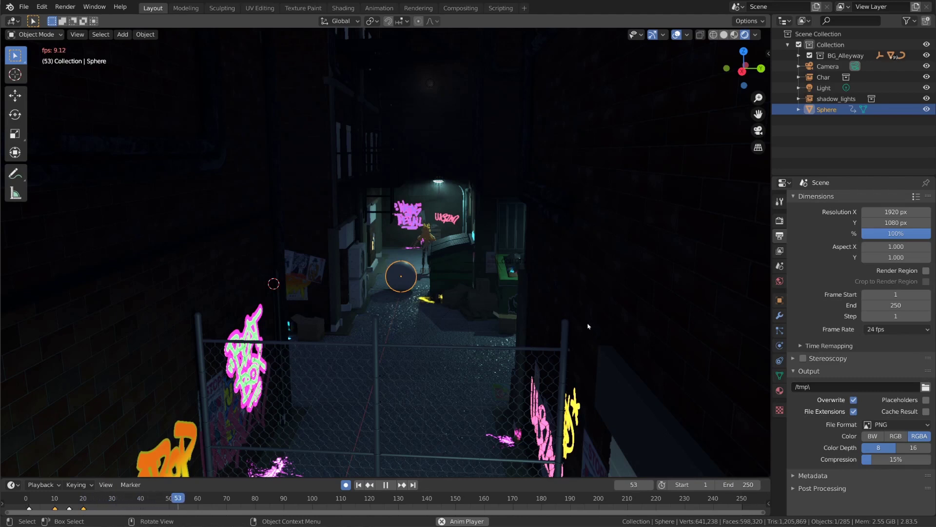
# Stop playback at frame 62 and bring up the Playback Sync options, currently No Sync.
pyautogui.press('space')
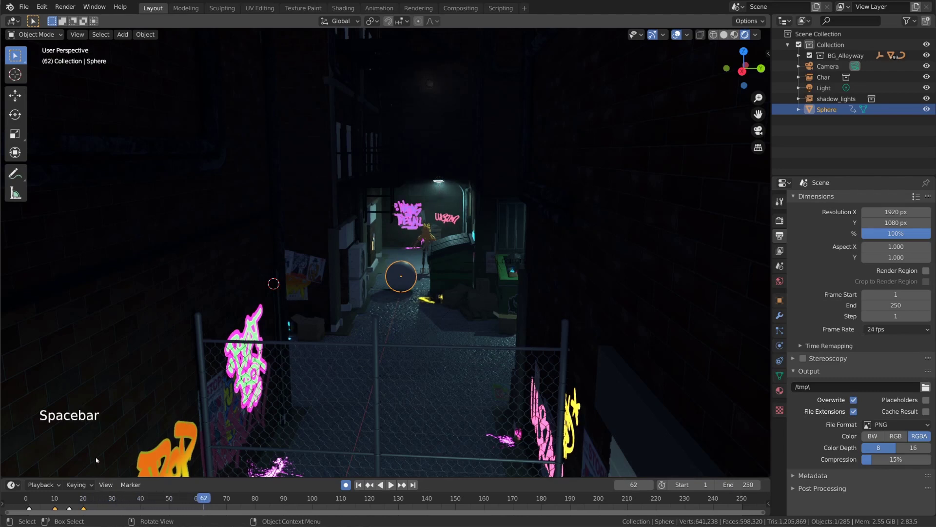
pyautogui.click(41, 484)
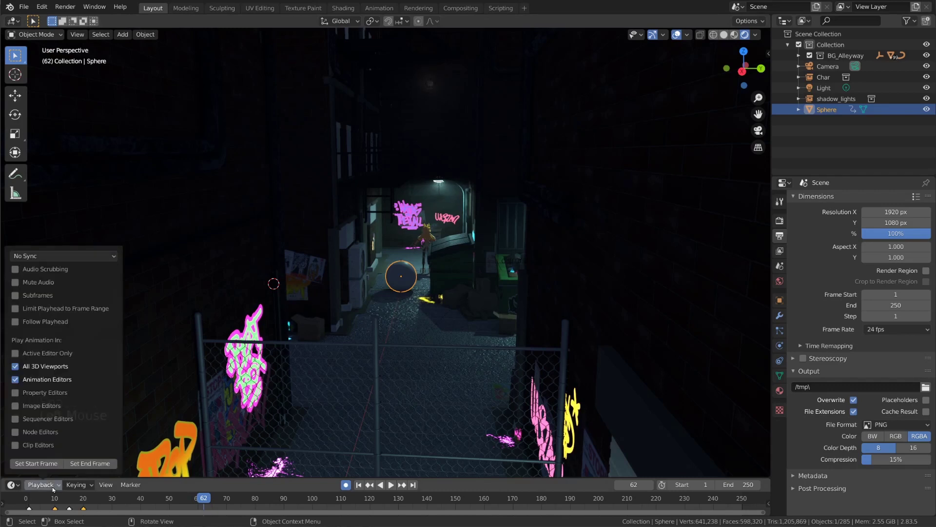
pyautogui.click(74, 255)
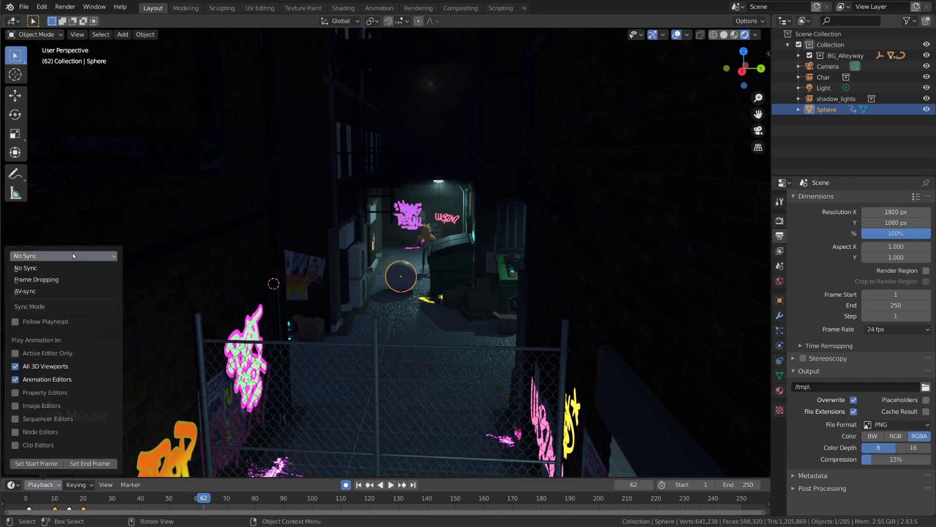
# Switch sync to Frame Dropping, play from the first frame, and set the End frame to 40.
pyautogui.click(66, 280)
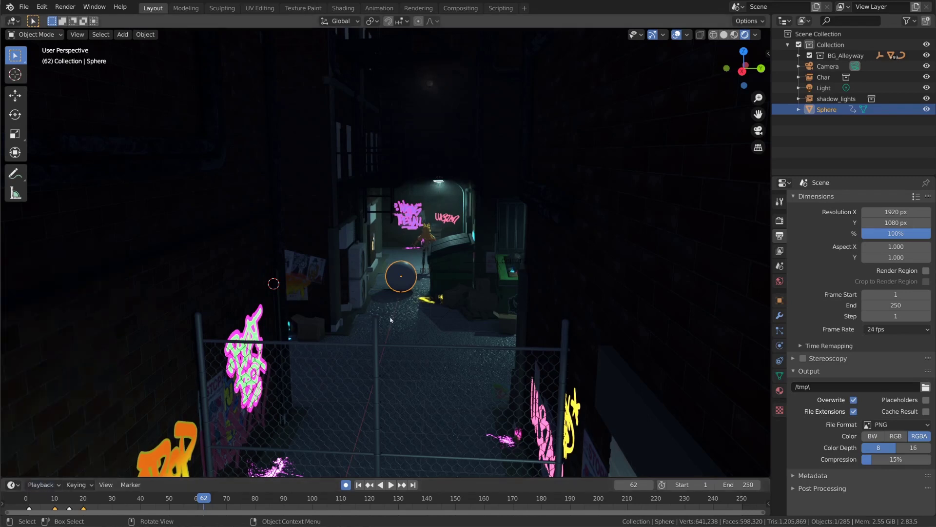
pyautogui.press('space')
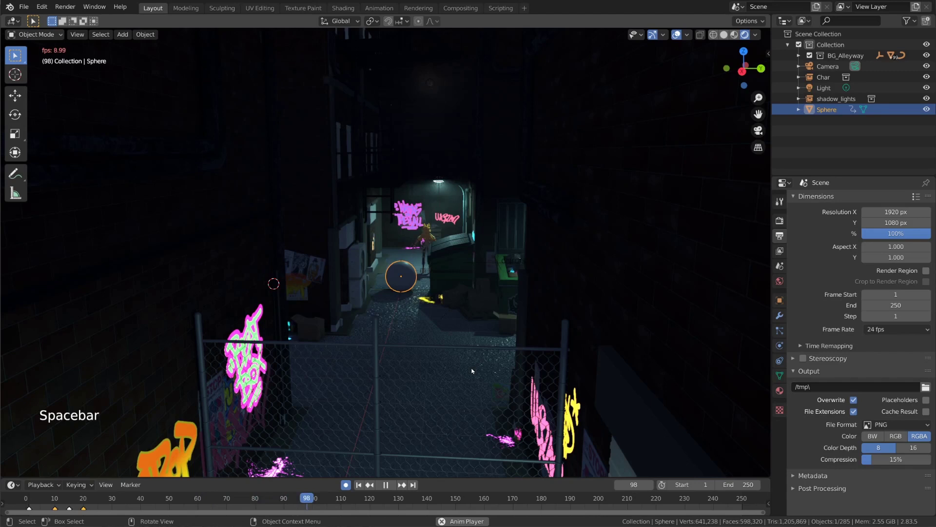
pyautogui.hotkey('shift', 'Left')
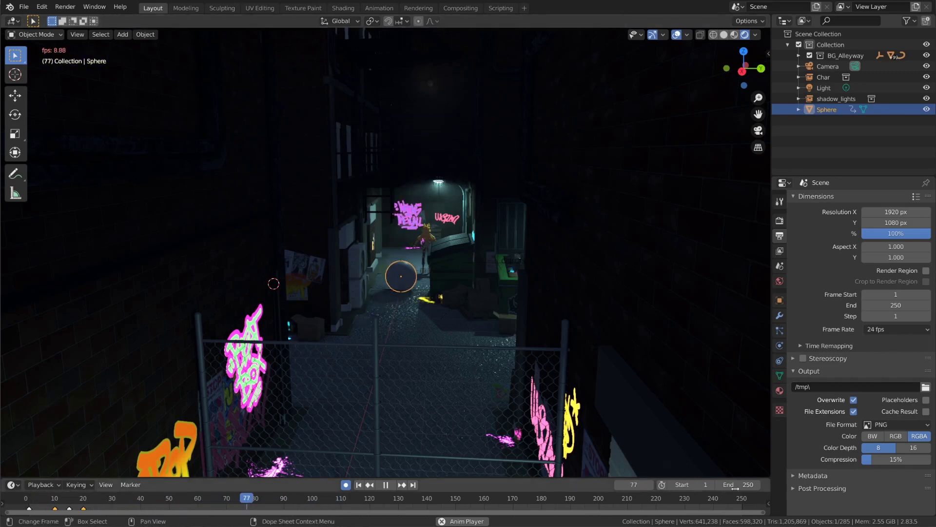
pyautogui.moveTo(743, 484); pyautogui.dragTo(741, 487)
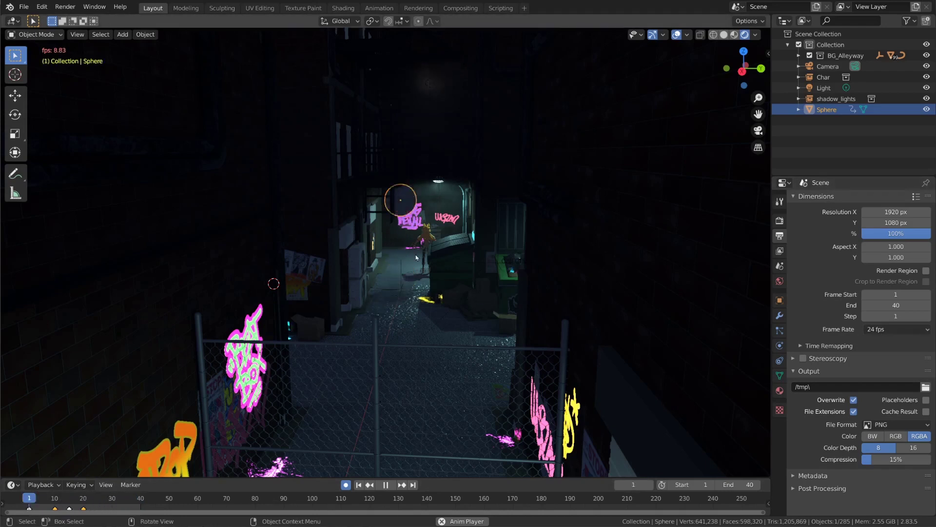
# Change the Playback Sync mode from Frame Dropping to AV-sync.
pyautogui.click(44, 485)
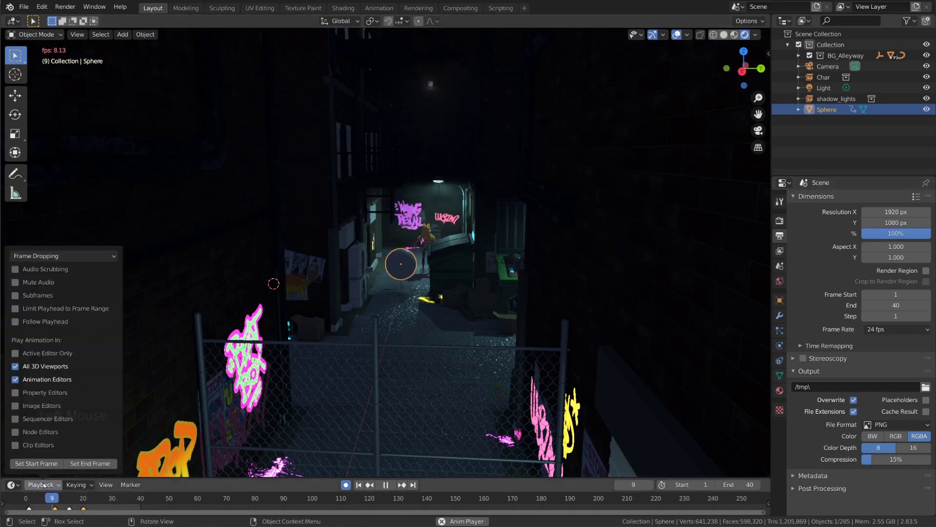
pyautogui.click(83, 256)
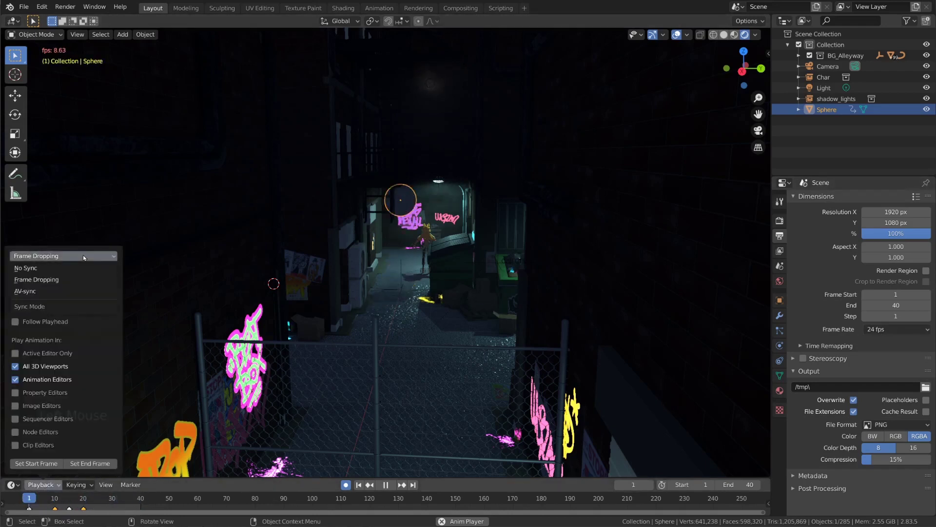
pyautogui.click(71, 294)
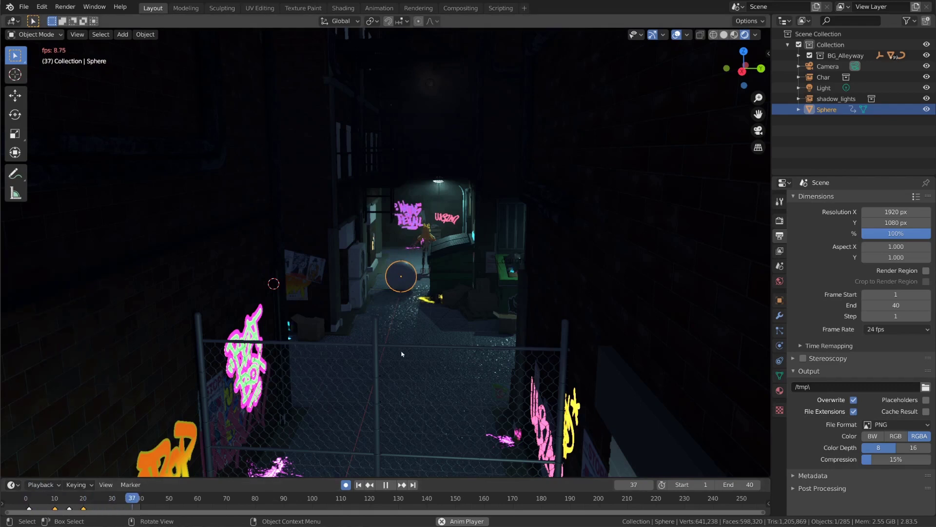